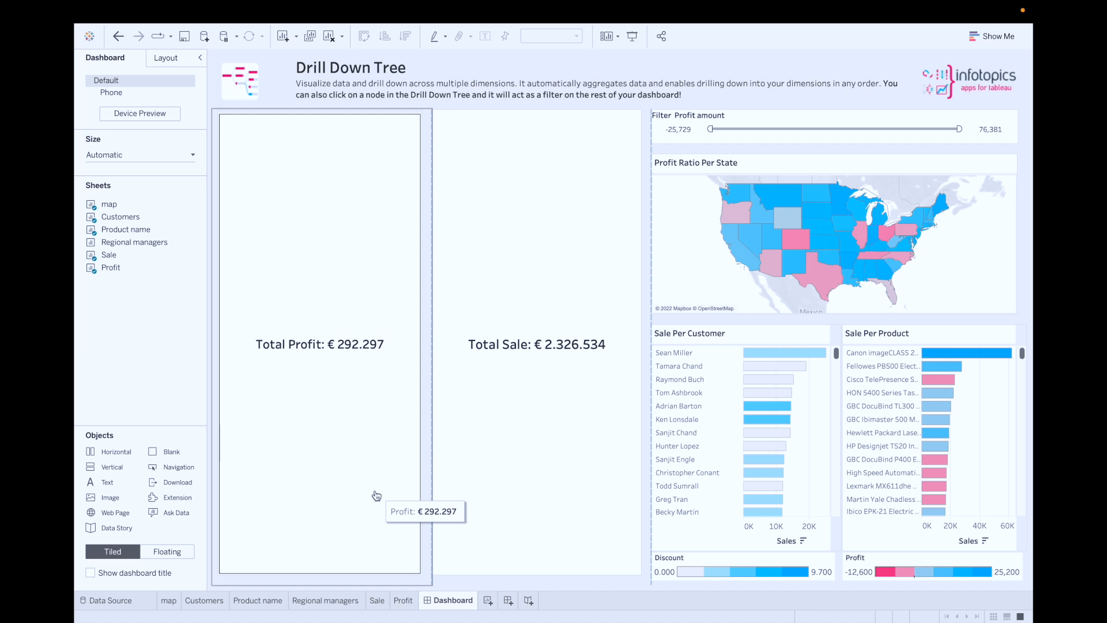
- Create a new worksheet and name it "DrillDownTree Datasheet"
click(488, 600)
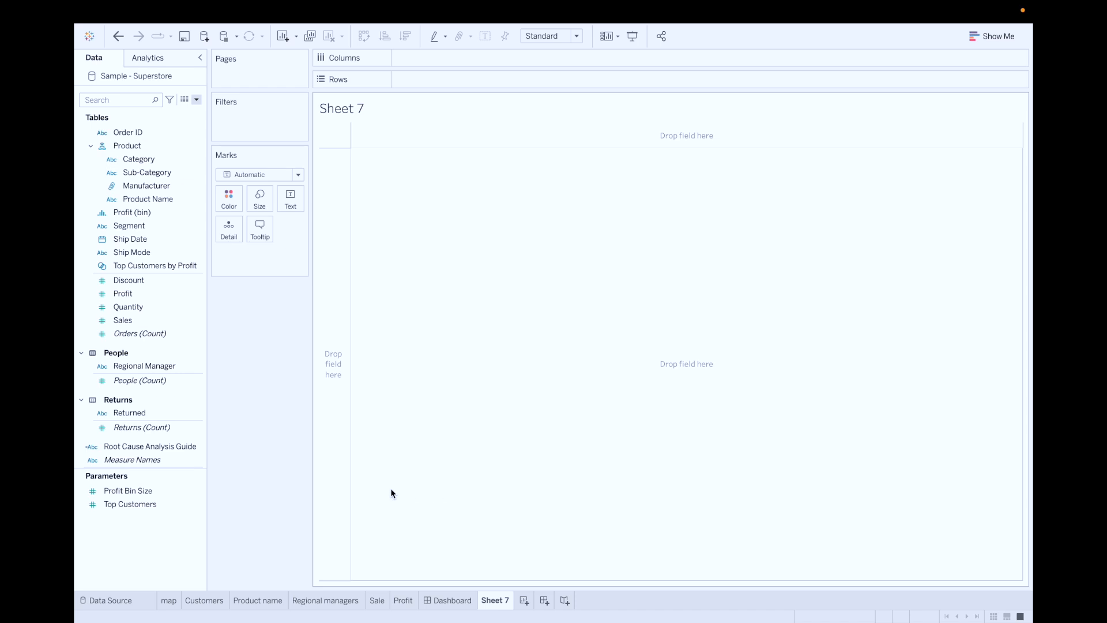
double_click(492, 601)
text(DrillDown)
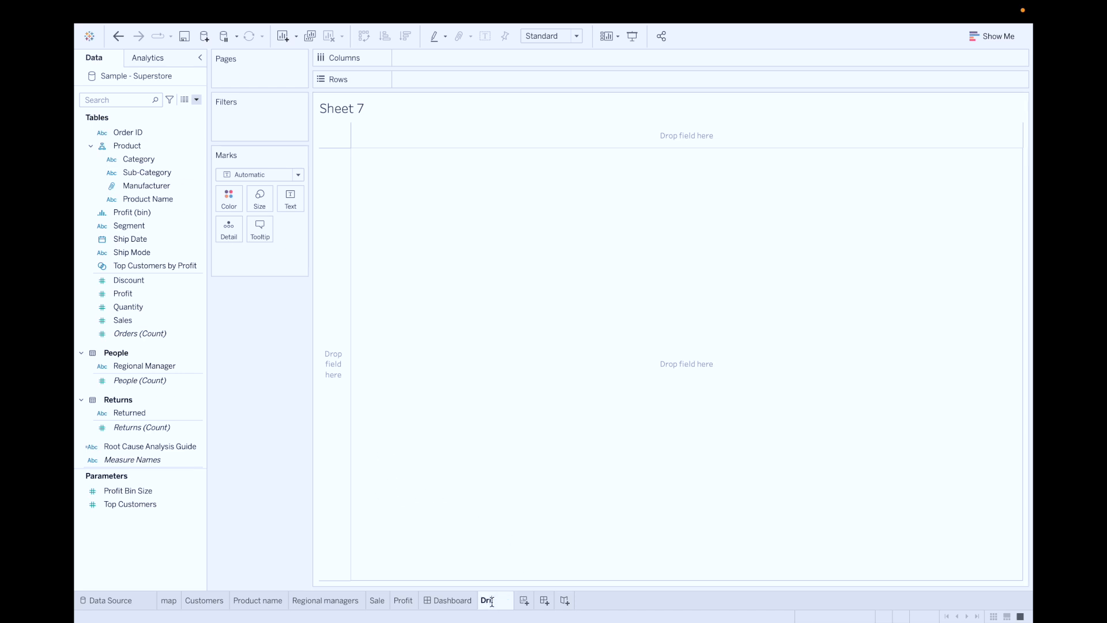
text(T)
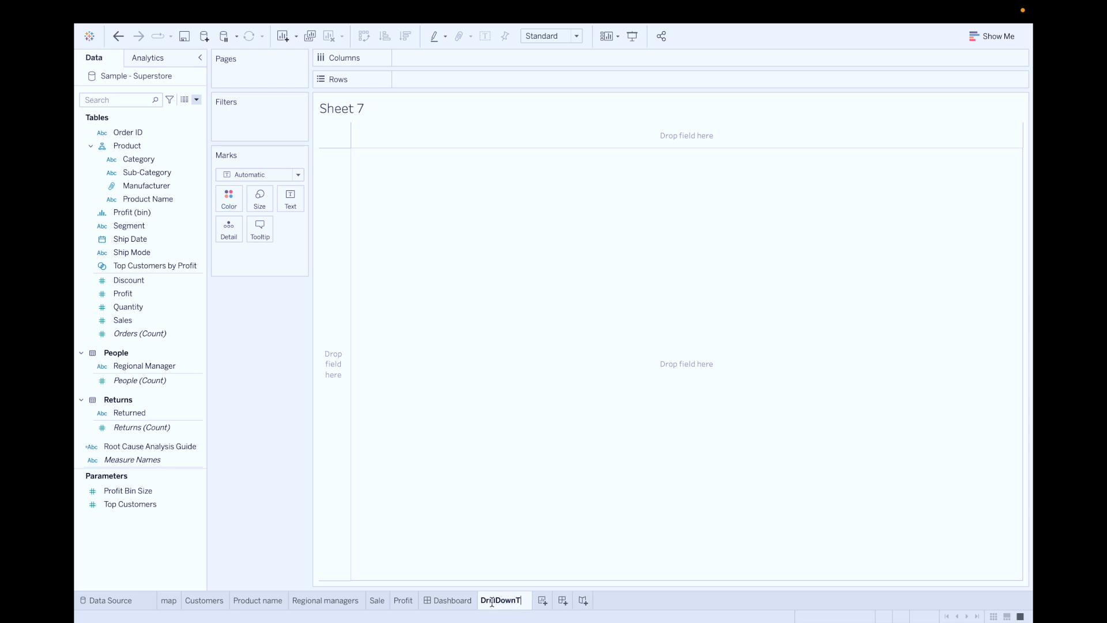
text(ree Datasheet)
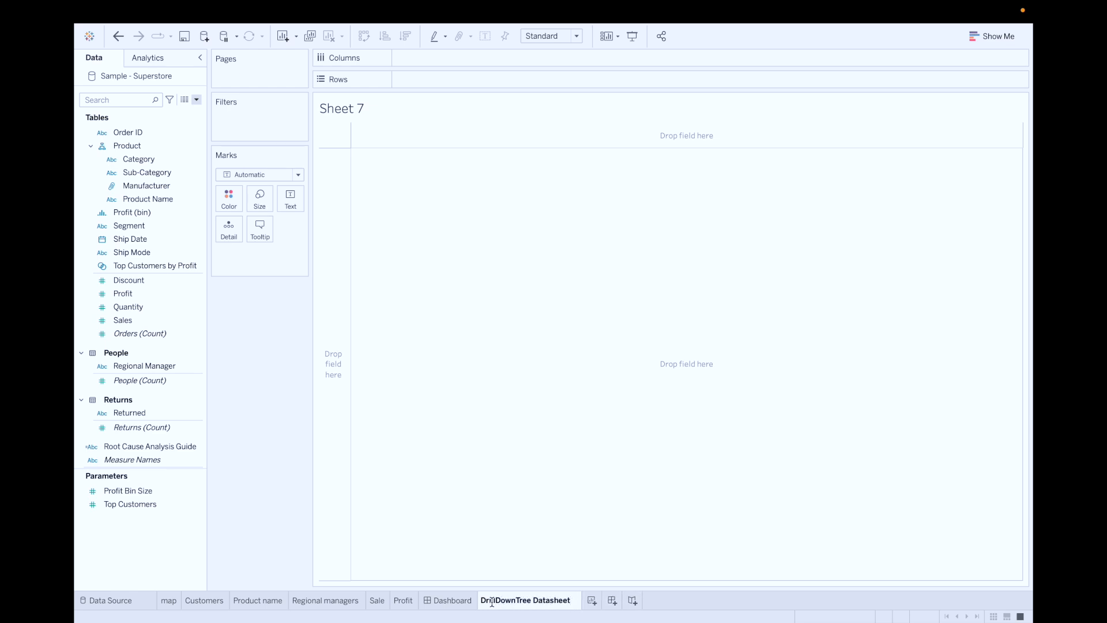
key(Return)
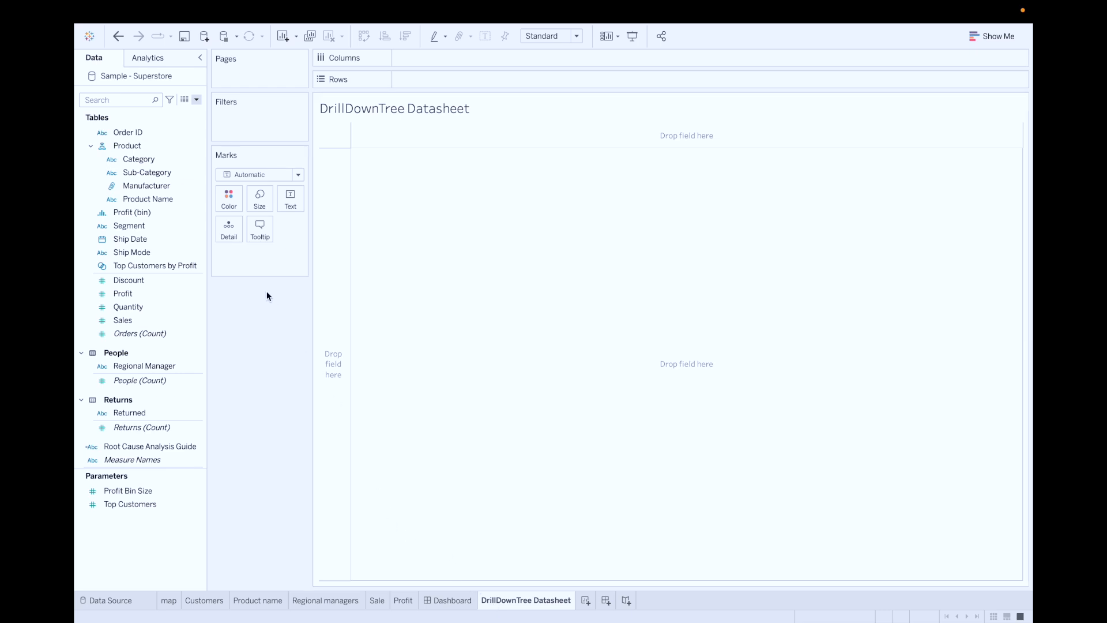
- Add Customer Name, the Location and Product hierarchies with their fields except Postal Code, Segment, Ship Mode, Regional Manager, Discount, Profit, Quantity and Sales to Detail
click(118, 146)
click(126, 239)
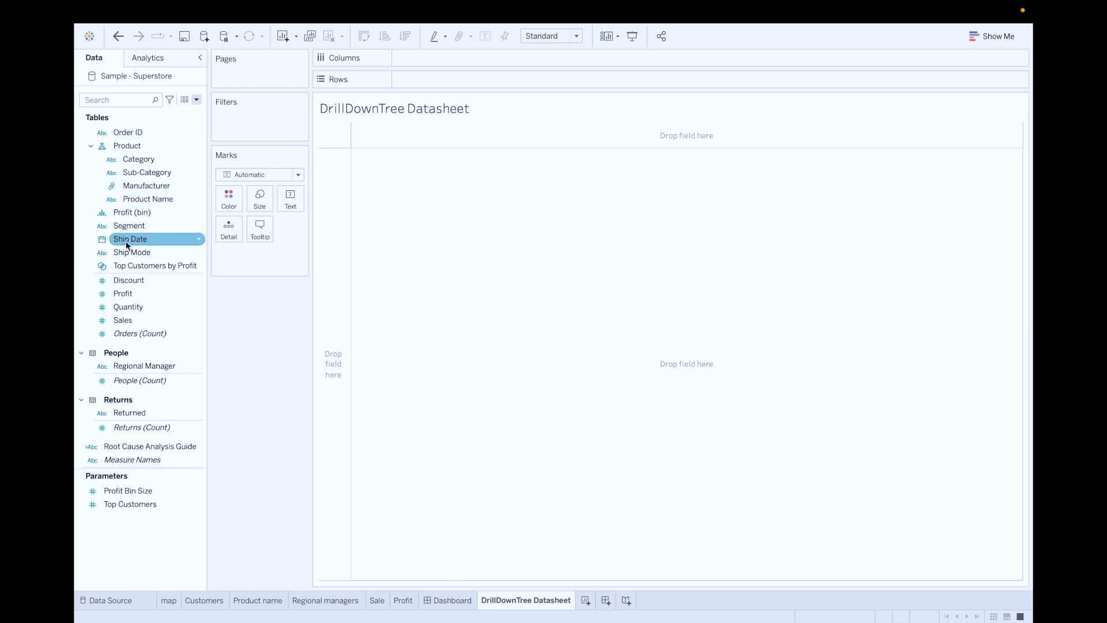
scroll(127, 245, up, 3)
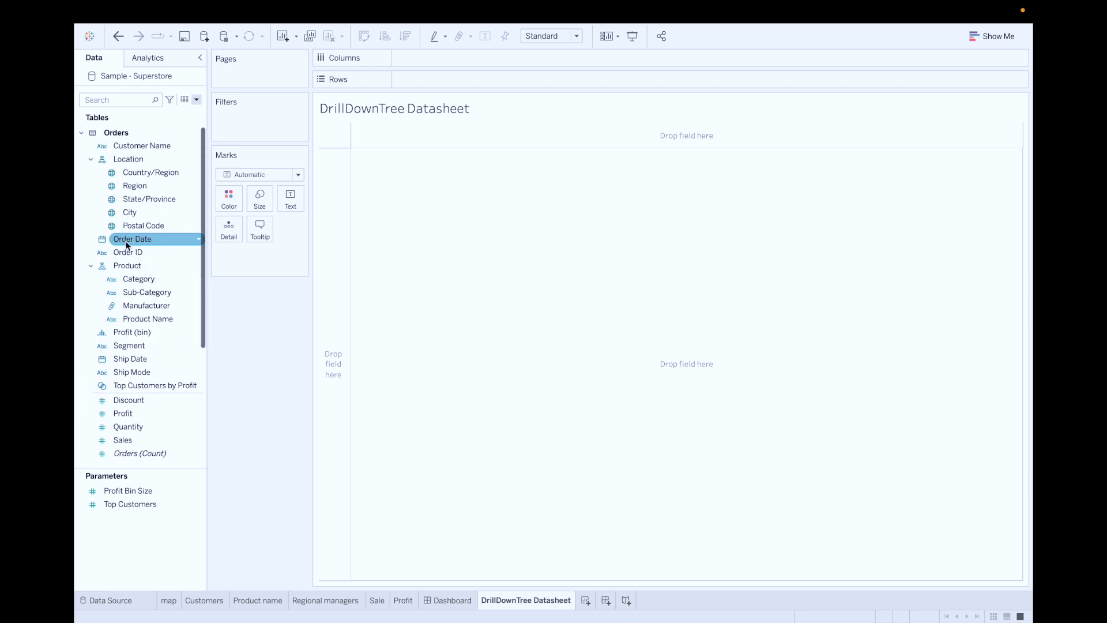
click(165, 147)
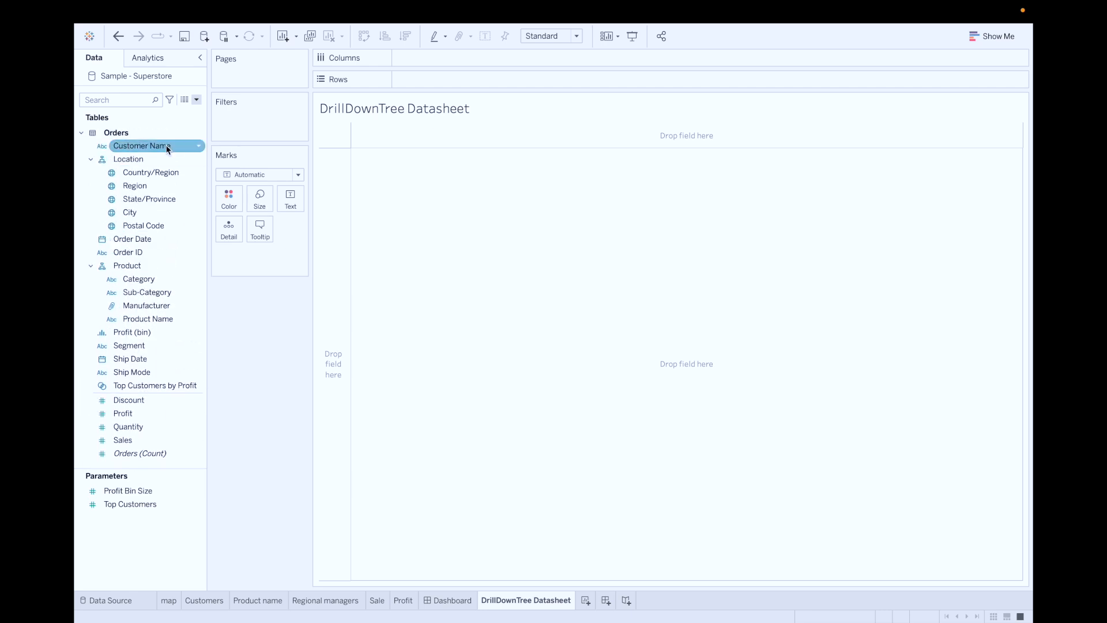
ctrl+click(163, 160)
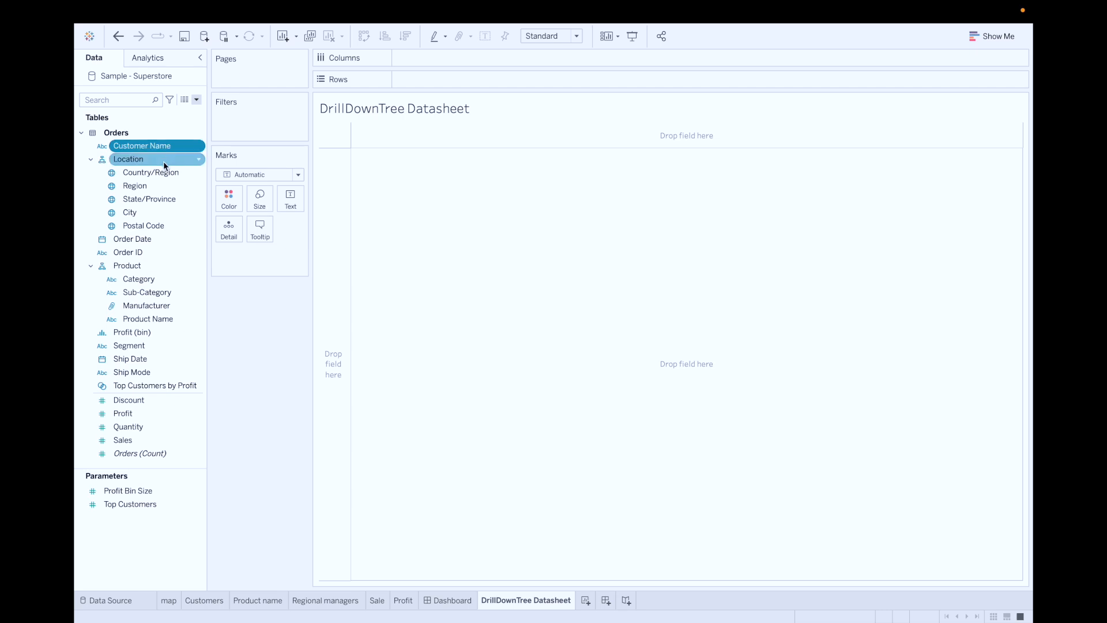
ctrl+click(159, 172)
ctrl+click(148, 186)
ctrl+click(138, 198)
ctrl+click(136, 213)
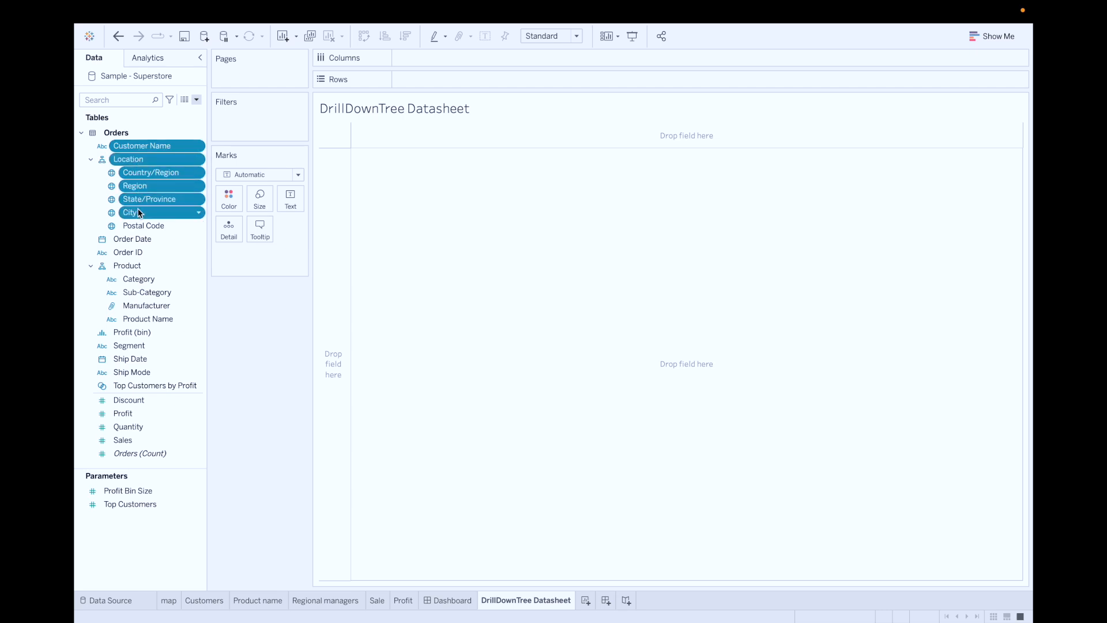
ctrl+click(131, 265)
ctrl+click(137, 280)
ctrl+click(139, 293)
ctrl+click(140, 307)
ctrl+click(141, 317)
ctrl+click(130, 346)
ctrl+click(129, 372)
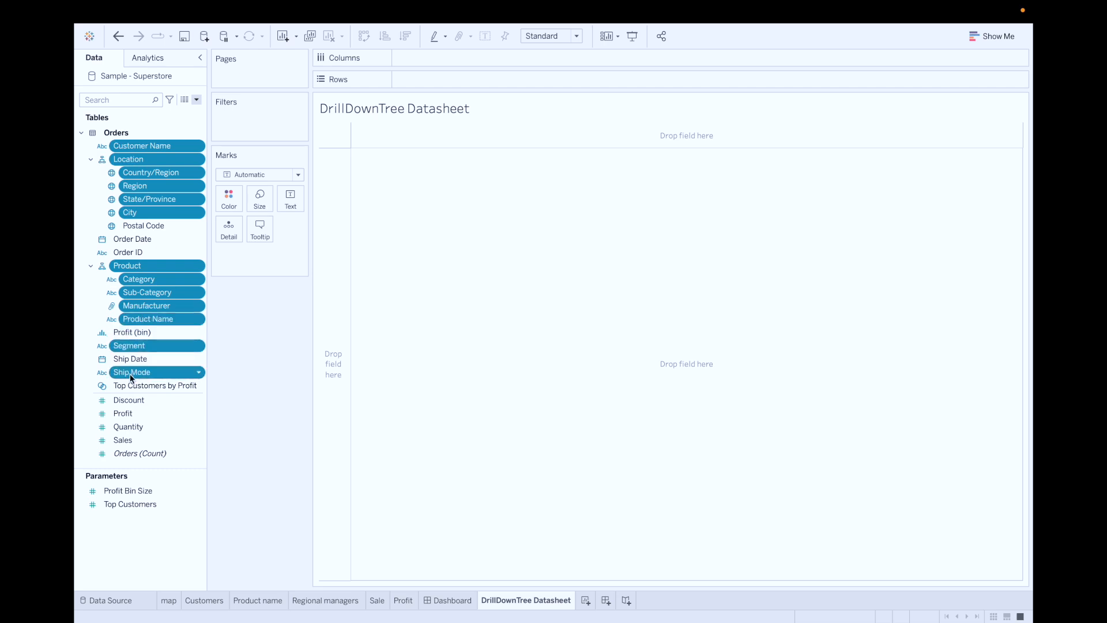
scroll(130, 374, down, 2)
ctrl+click(128, 346)
ctrl+click(127, 360)
ctrl+click(127, 373)
ctrl+click(124, 387)
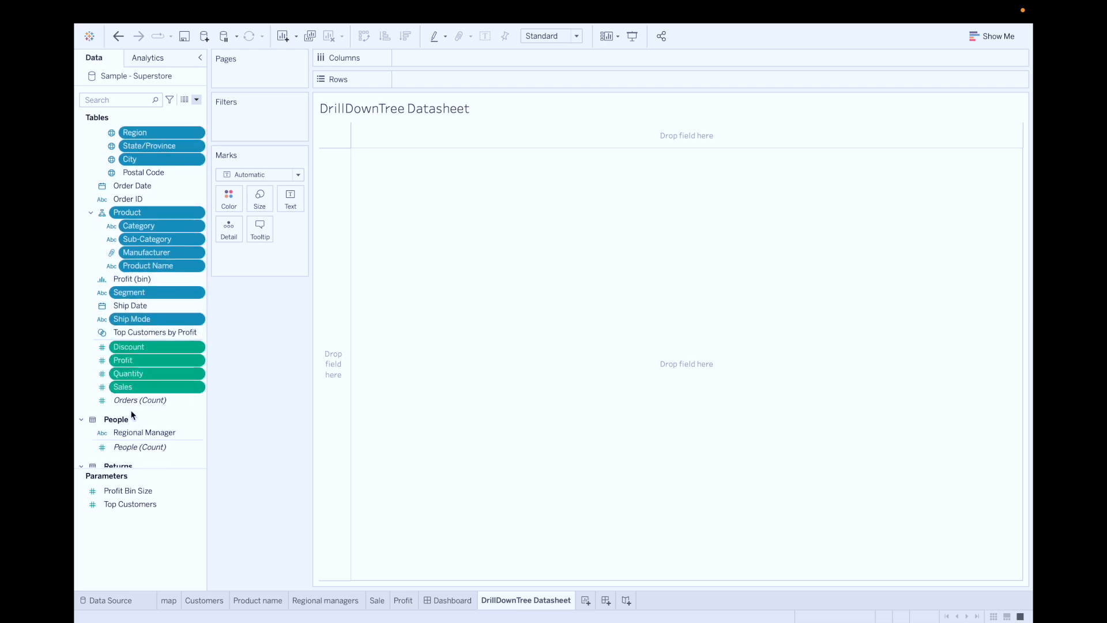
ctrl+click(134, 433)
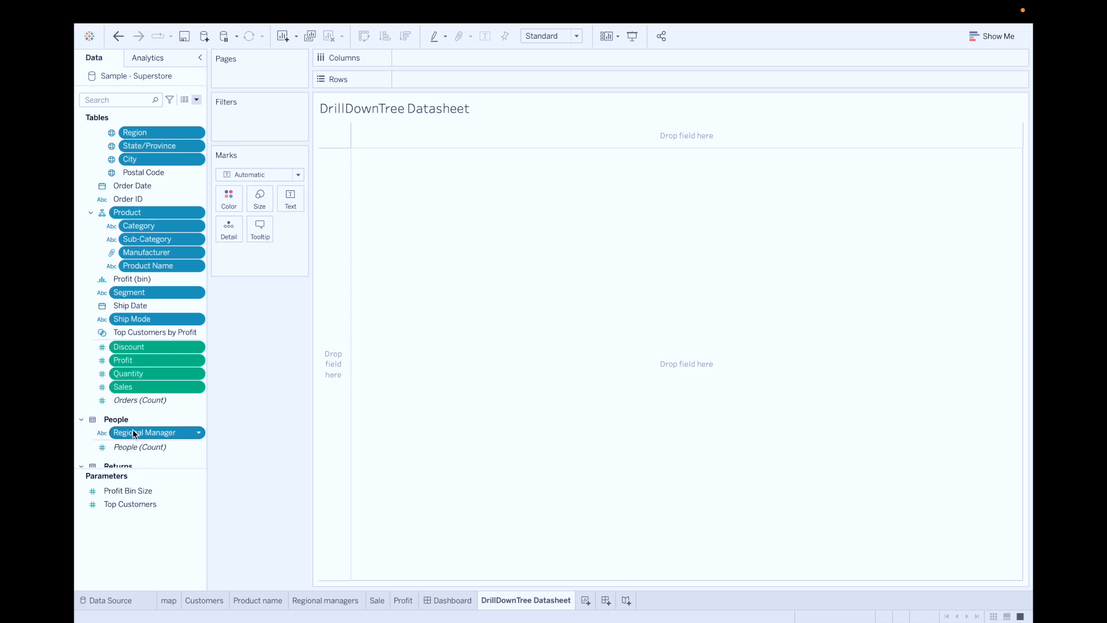
click(165, 256)
drag(165, 255, 233, 231)
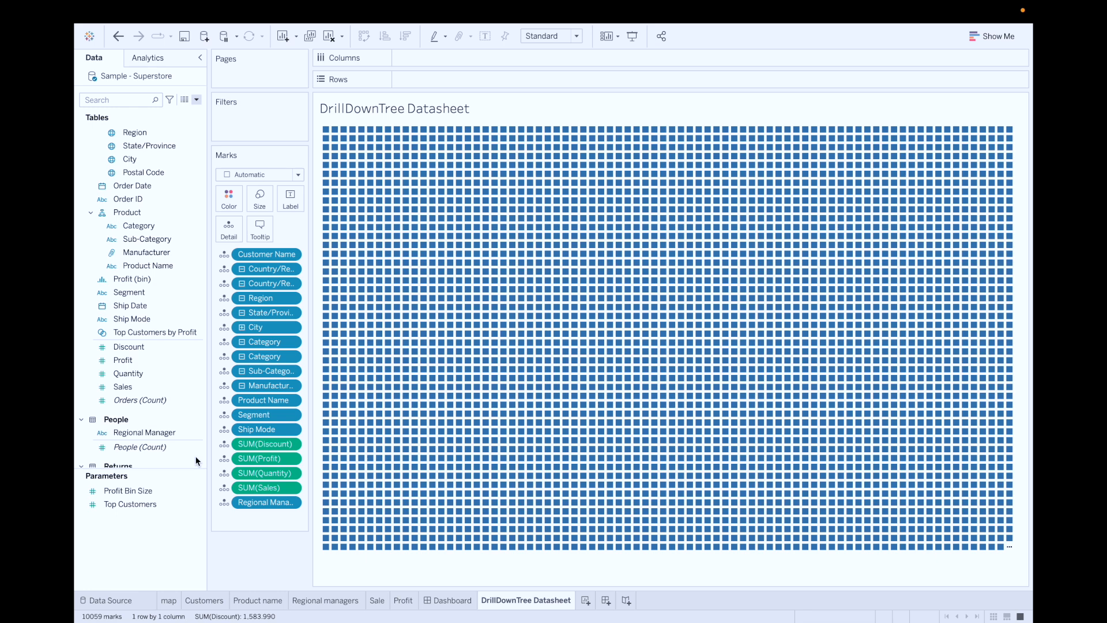
- Create a string parameter named "DrillDownTree Parameter" with an empty current value and all values allowed
click(196, 100)
click(164, 123)
double_click(469, 232)
triple_click(469, 232)
text(DrillDownTree Parameter)
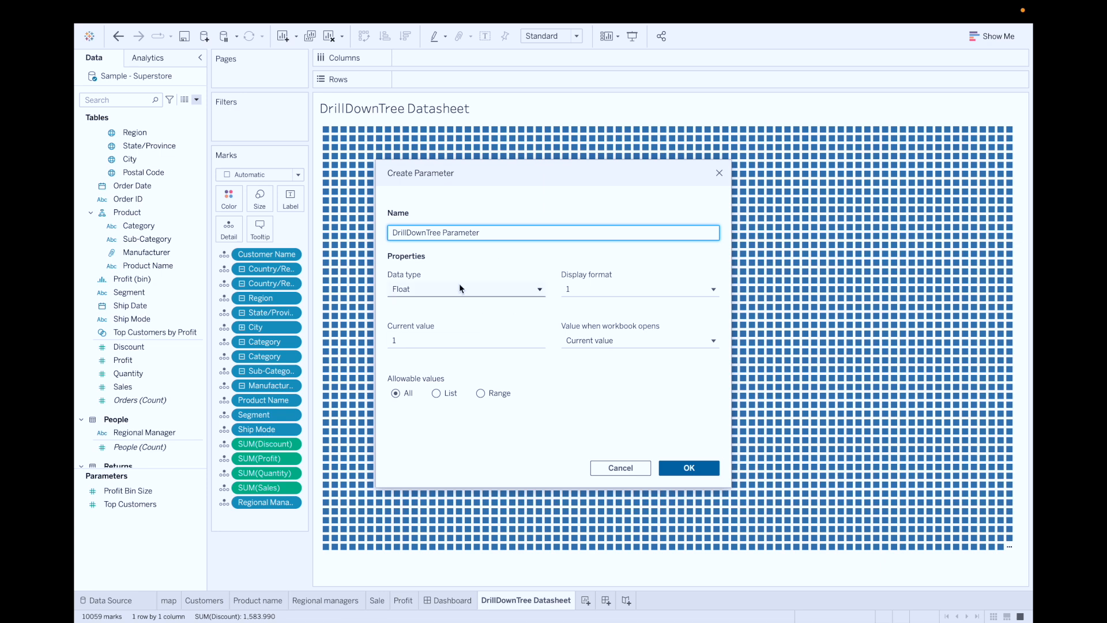
click(416, 289)
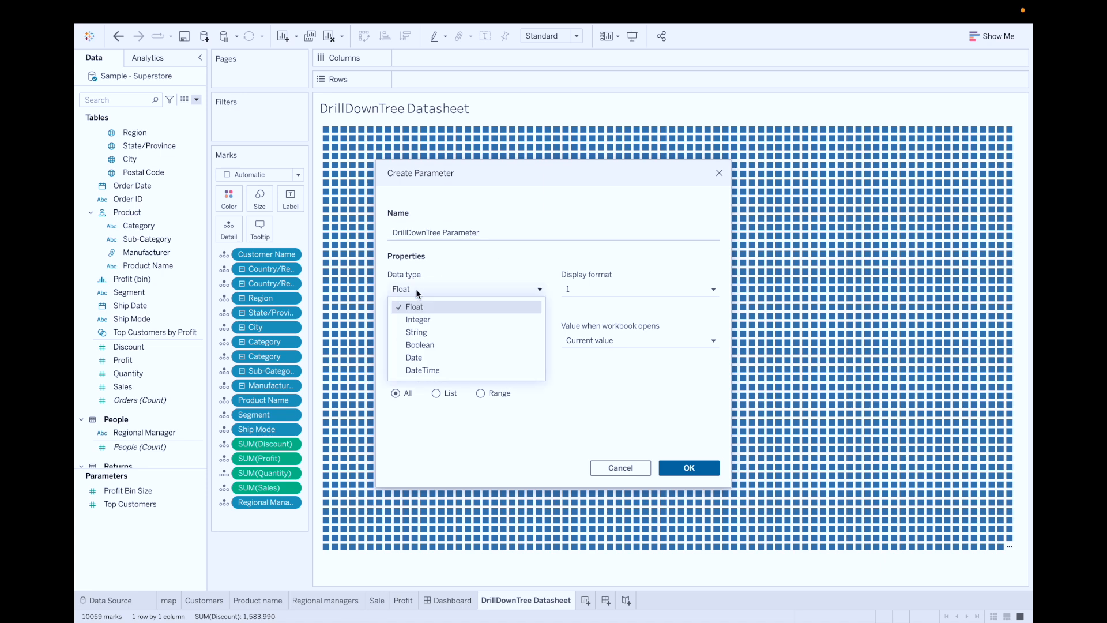
click(418, 331)
click(406, 346)
key(BackSpace)
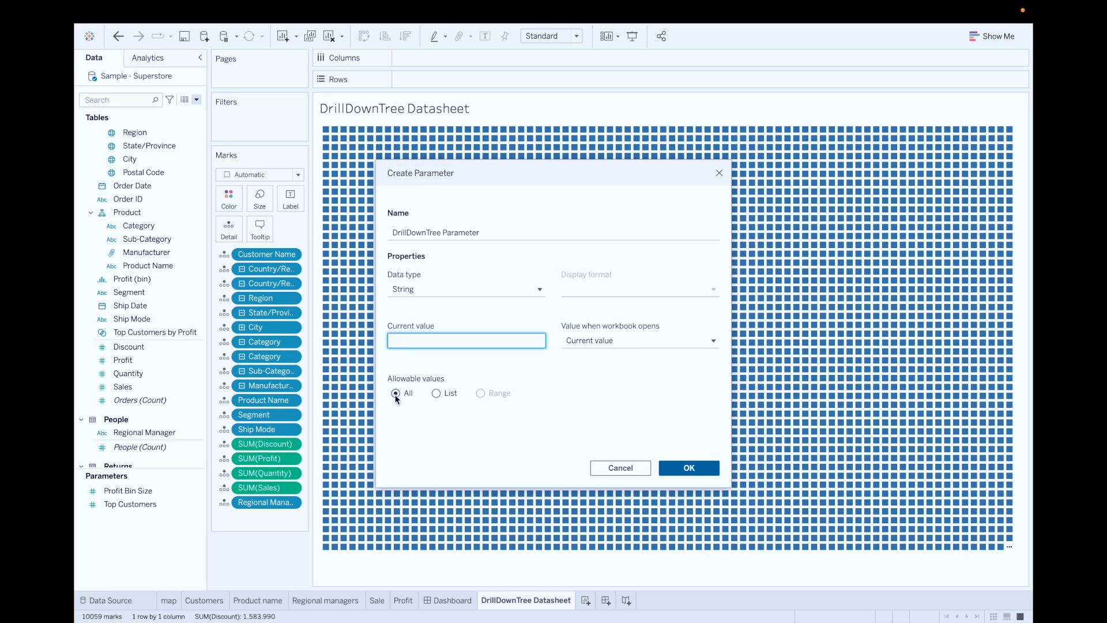
click(668, 468)
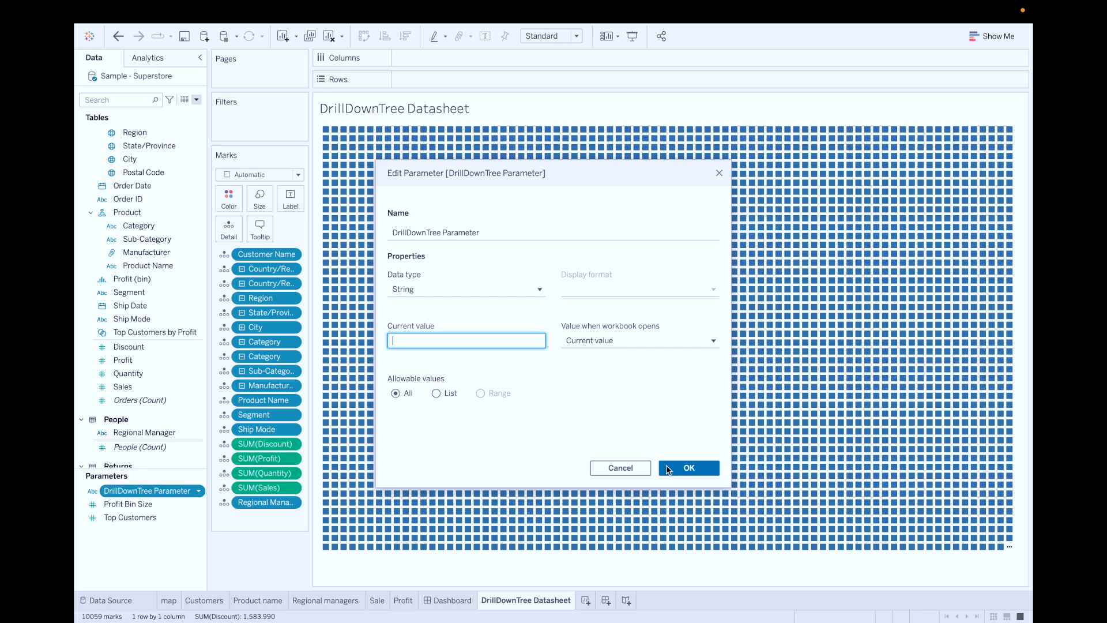
click(666, 464)
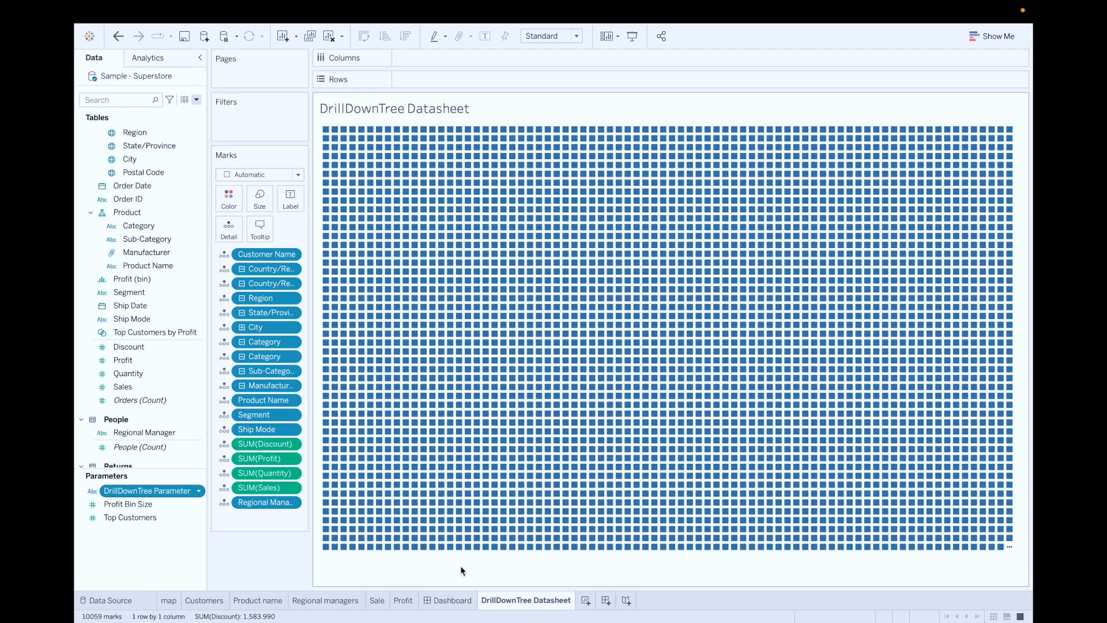
- Move the DrillDownTree Datasheet worksheet before the dashboard in the sheet order, and place it on the dashboard as a floating object
drag(520, 601, 438, 602)
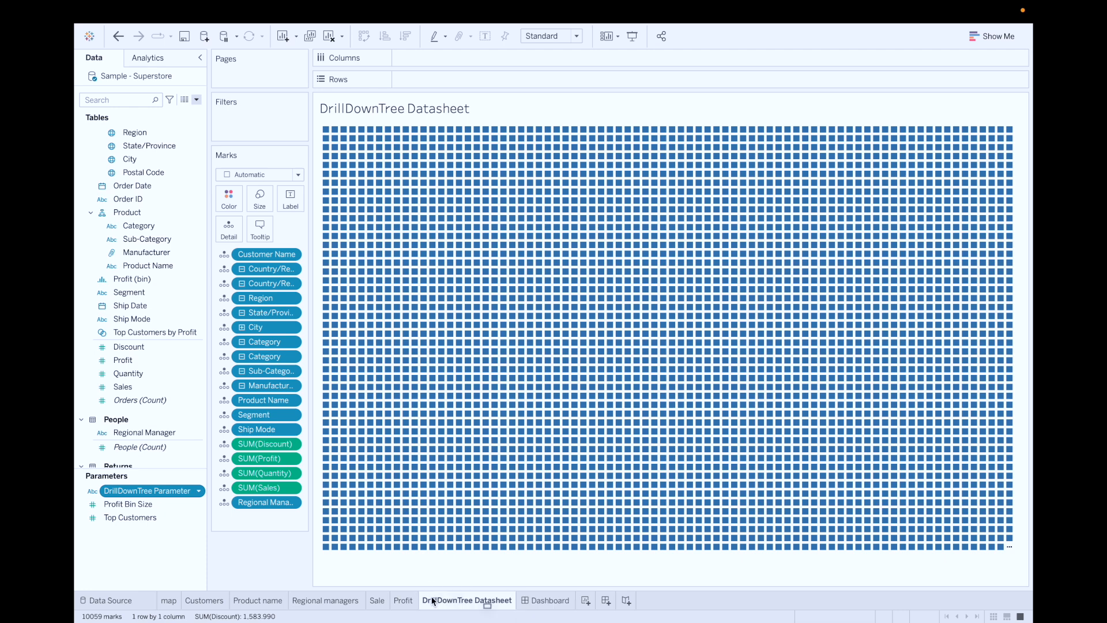
click(527, 599)
drag(109, 280, 307, 265)
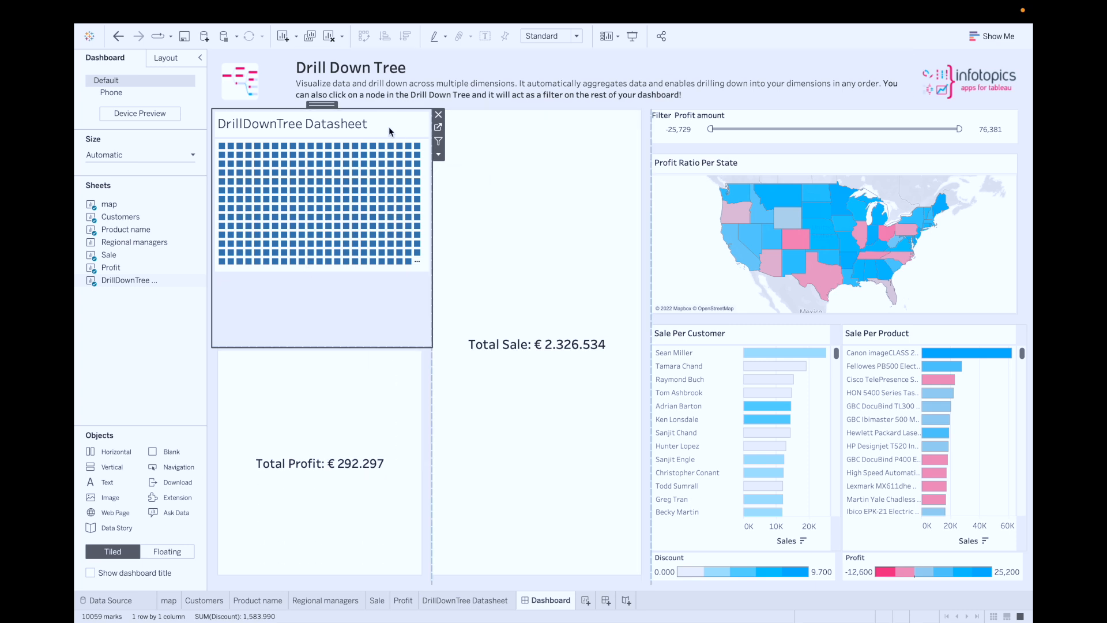
click(438, 156)
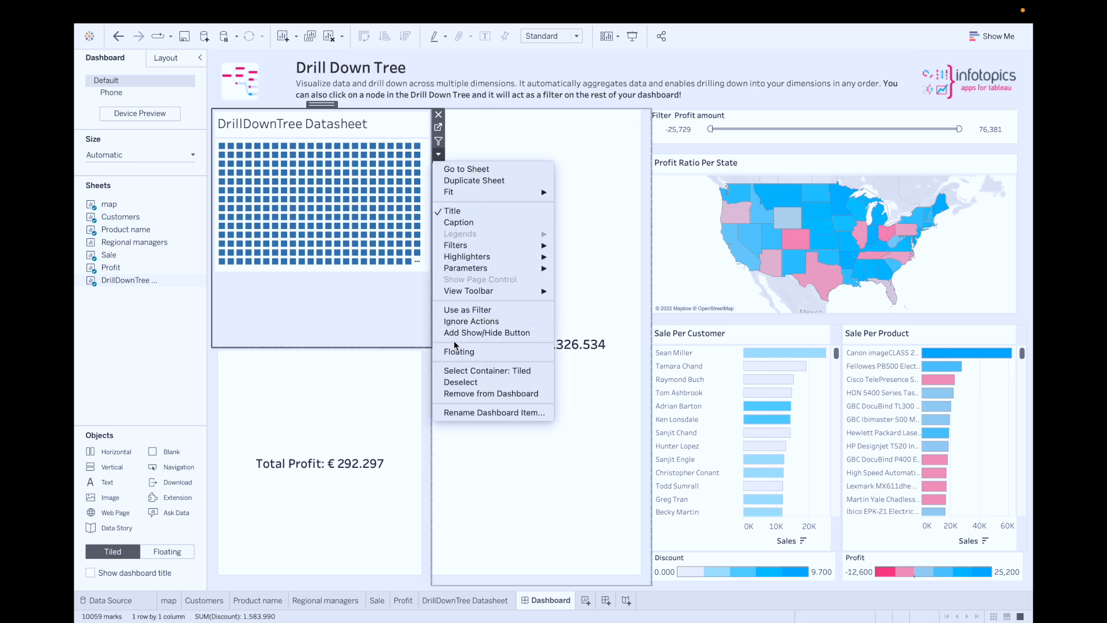
click(453, 353)
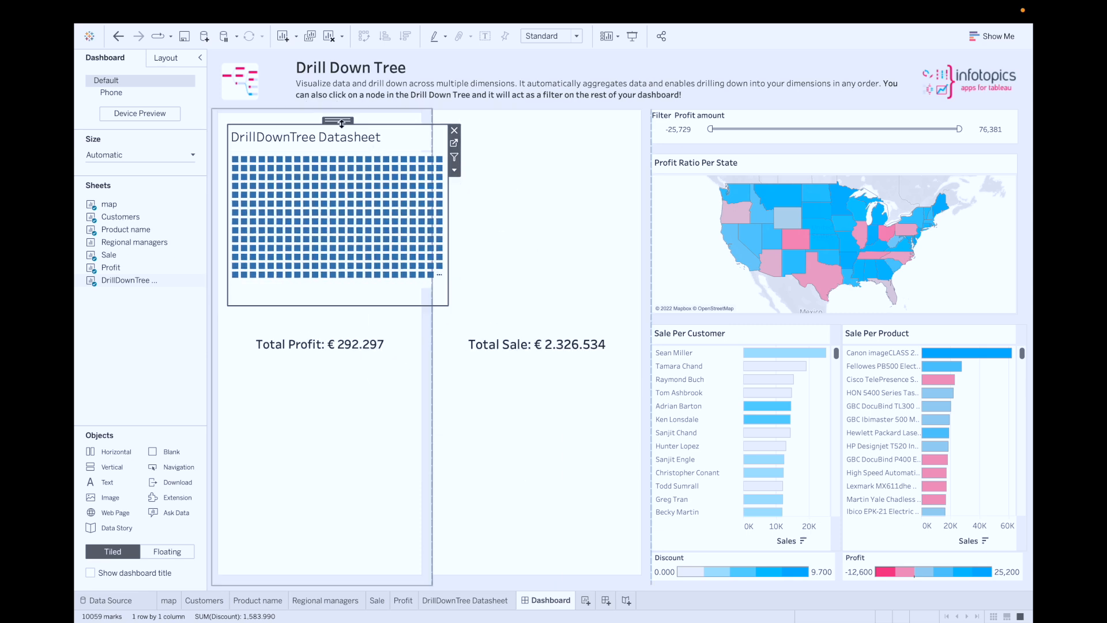
- Set the floating datasheet's position on the dashboard to x 1 and y 1
click(173, 61)
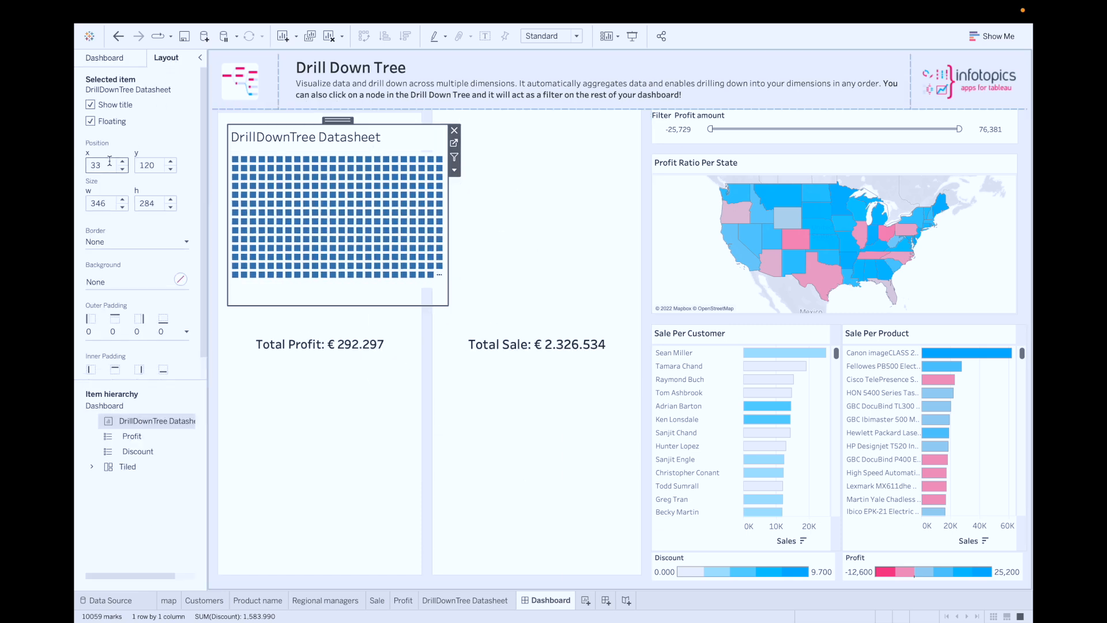
double_click(102, 166)
text(1)
double_click(149, 166)
text(1)
key(BackSpace)
text(1)
key(Return)
- Set the floating datasheet's size to a width of 1 and a height of 1
double_click(99, 203)
text(1)
key(Return)
click(141, 203)
double_click(141, 203)
key(BackSpace)
text(1)
key(Return)
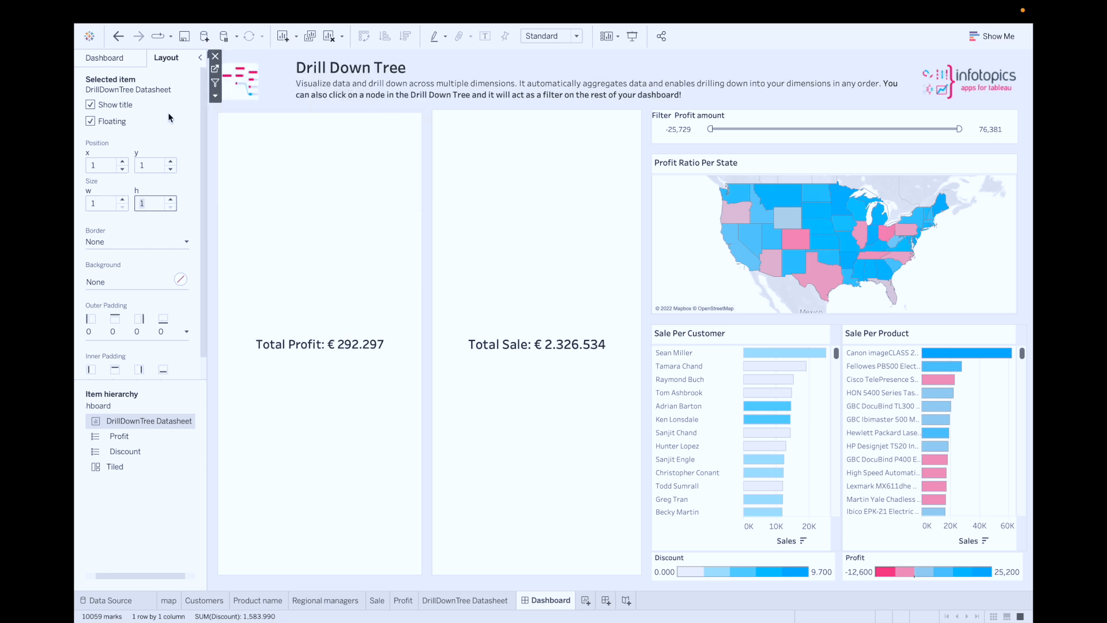
- Add the DrillDownTree extension from its local .trex file below the Total Sale tile and allow it to run
click(101, 59)
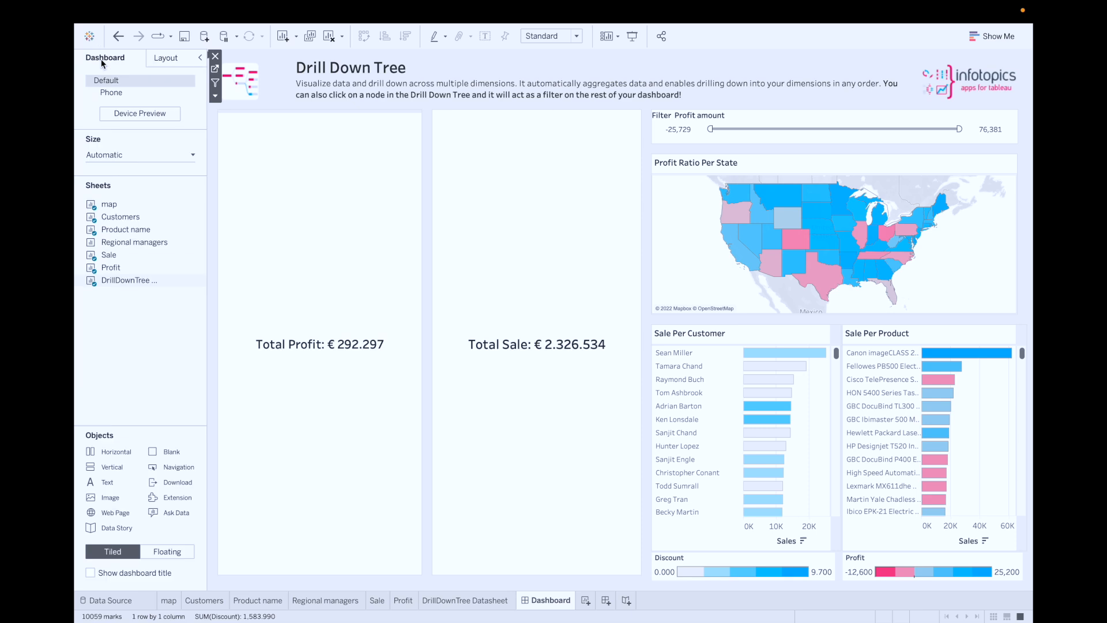
click(114, 339)
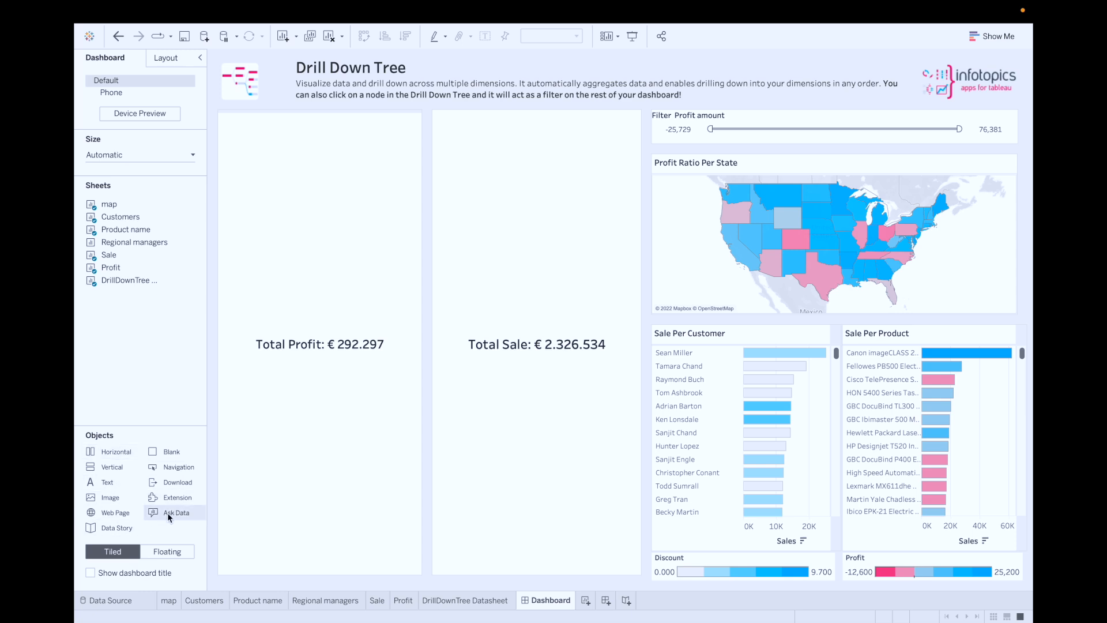
drag(167, 499, 531, 468)
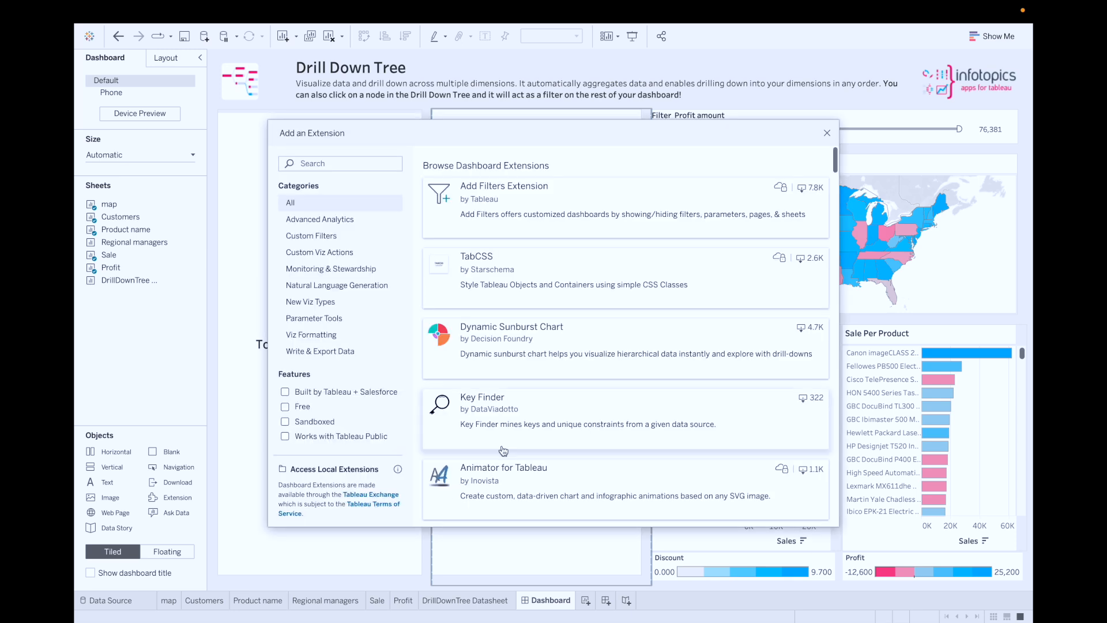
click(324, 475)
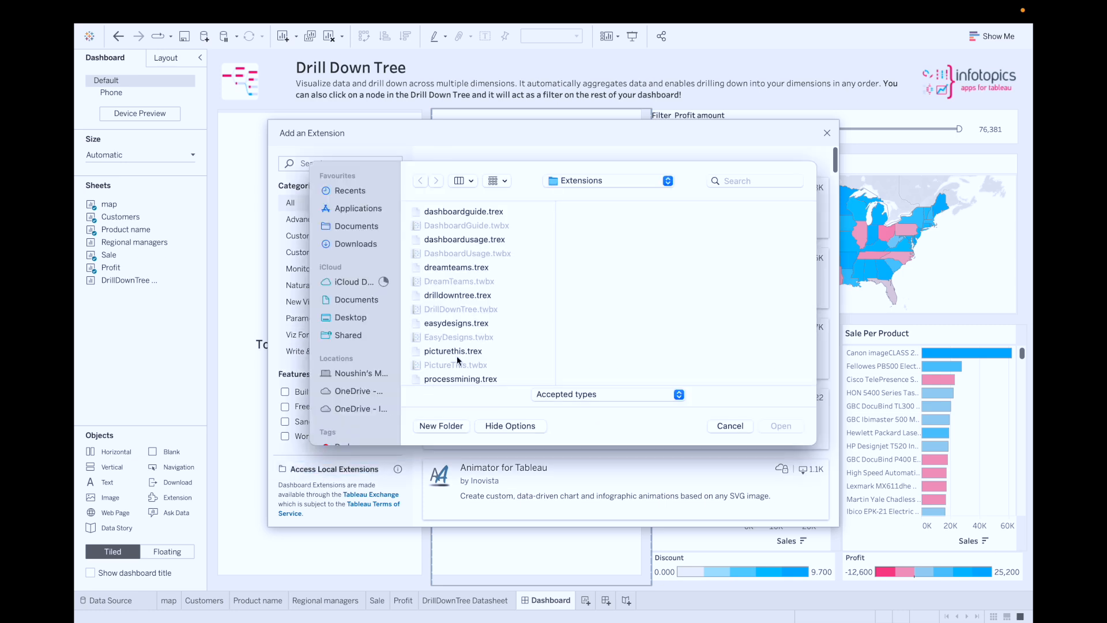
scroll(472, 355, down, 2)
click(440, 212)
double_click(441, 213)
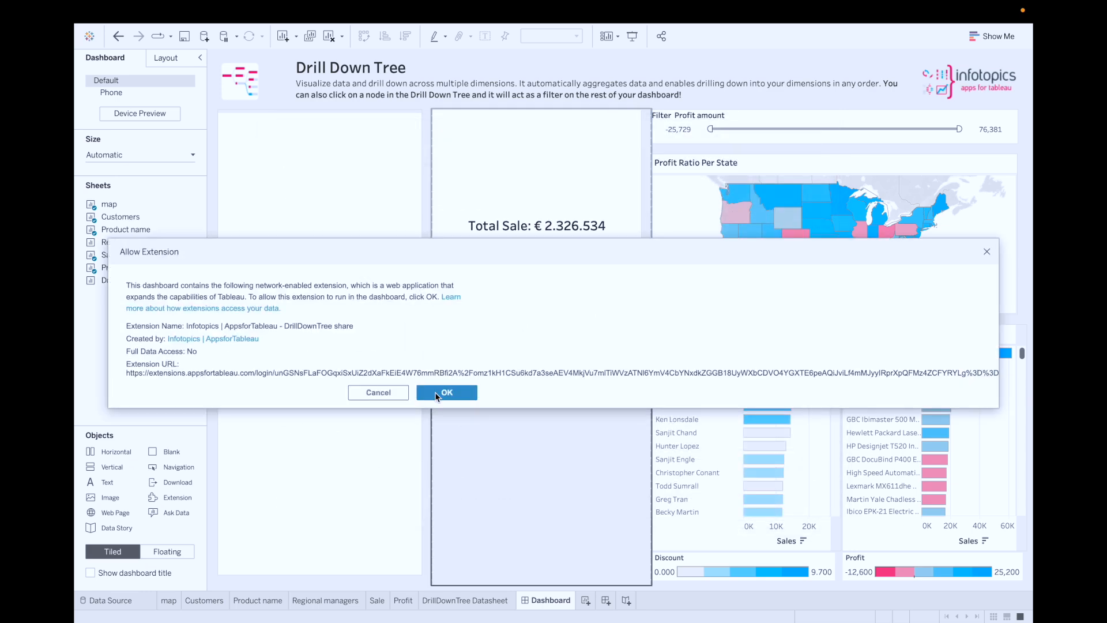
click(441, 393)
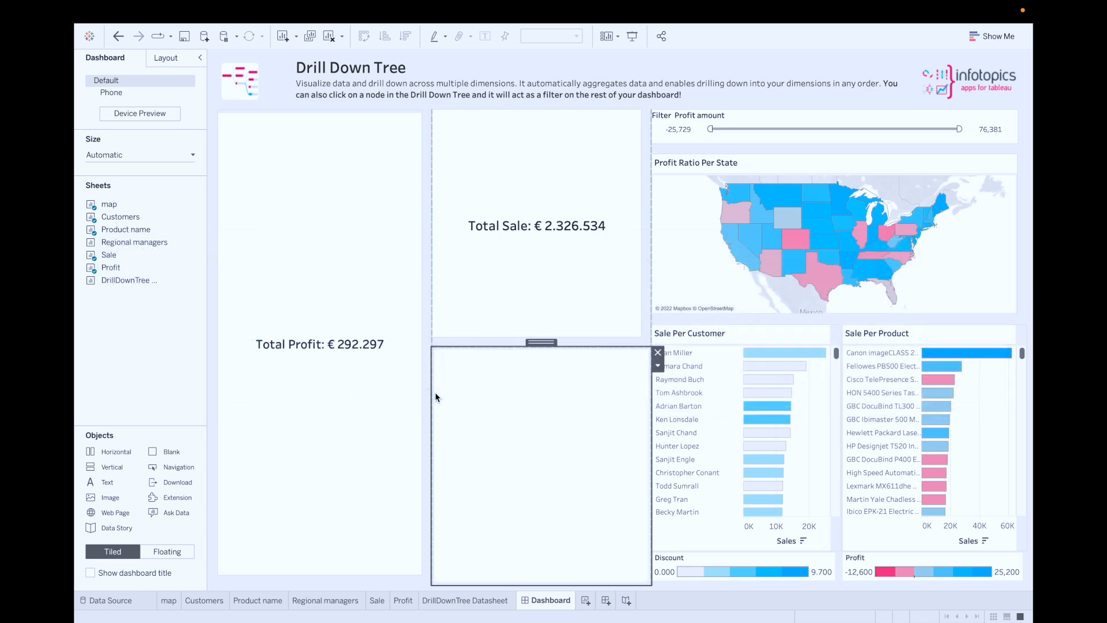
- Move the Total Profit tile above the extension beside Total Sale, and shrink both tiles to a thin row so the extension fills the space below
click(346, 231)
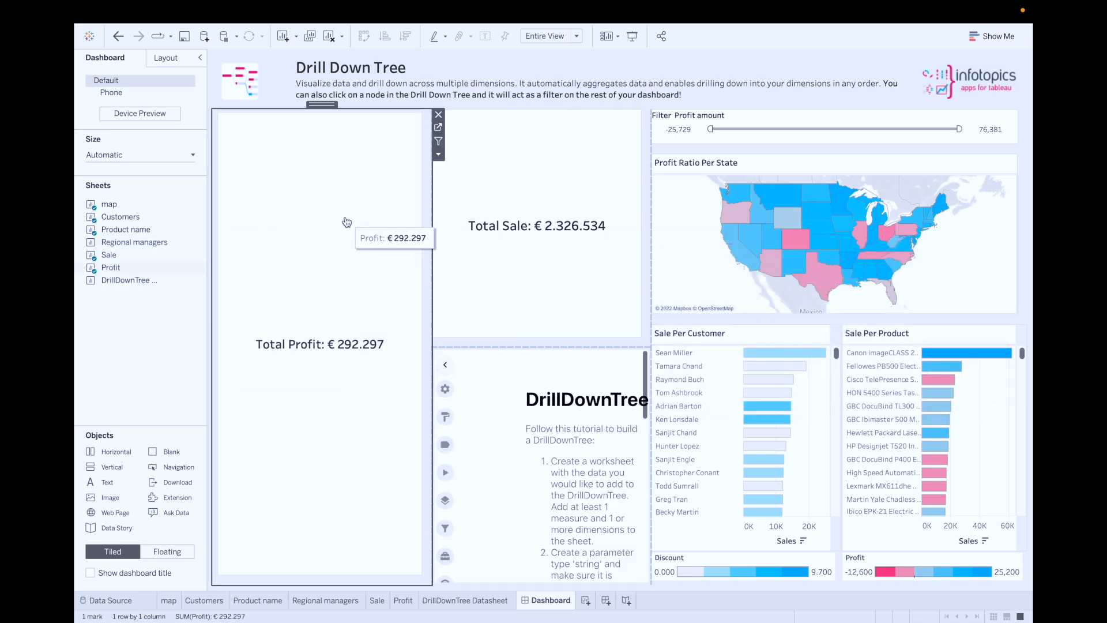
drag(315, 104, 459, 225)
right_click(417, 348)
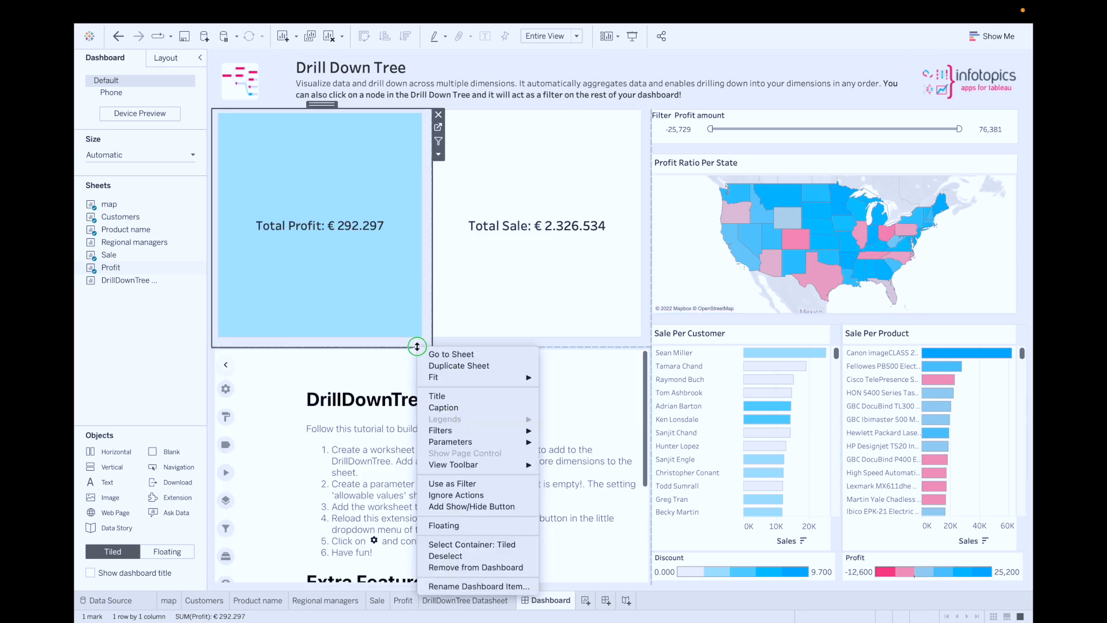
click(573, 348)
drag(573, 348, 562, 159)
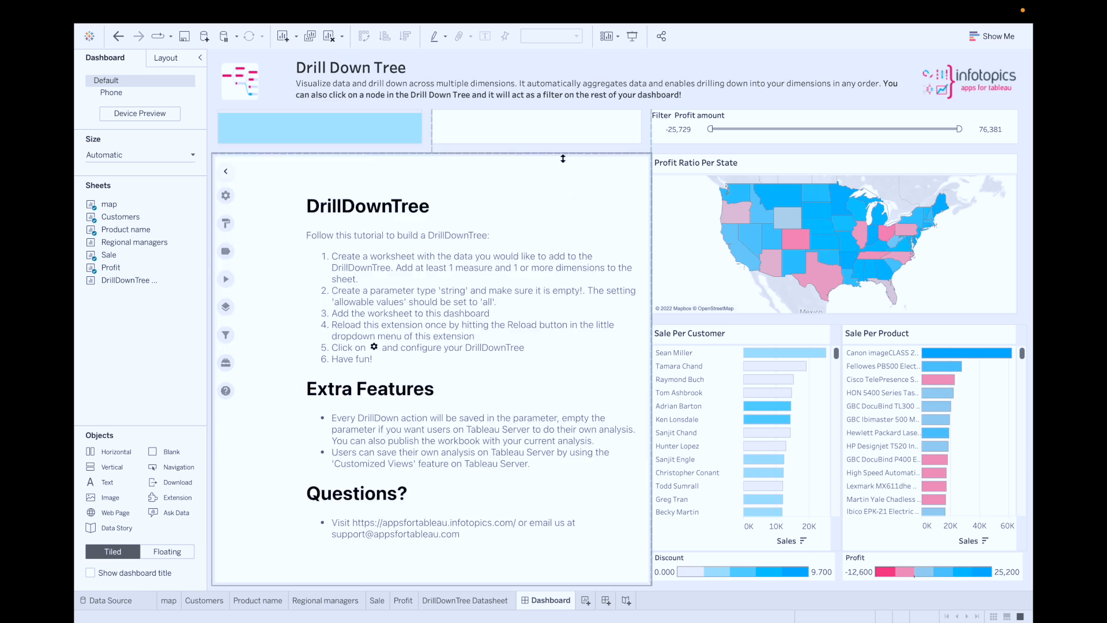
click(252, 136)
click(255, 249)
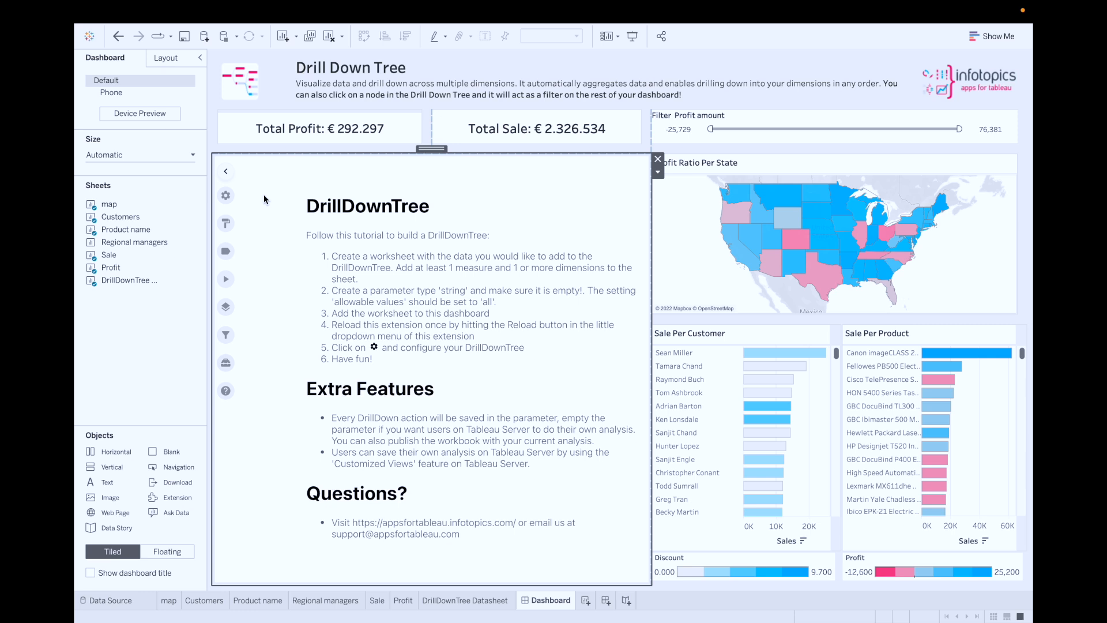
- Set the extension's worksheet to DrillDownTree Datasheet and add the measures SUM(Discount), SUM(Quantity), SUM(Profit) and SUM(Sales)
click(226, 197)
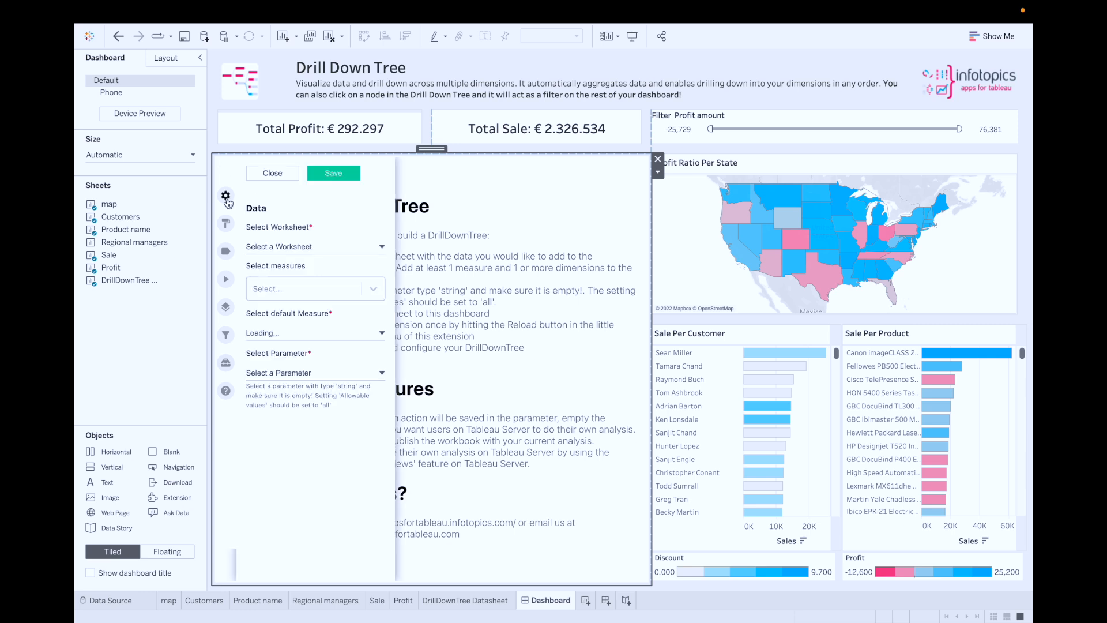
click(289, 247)
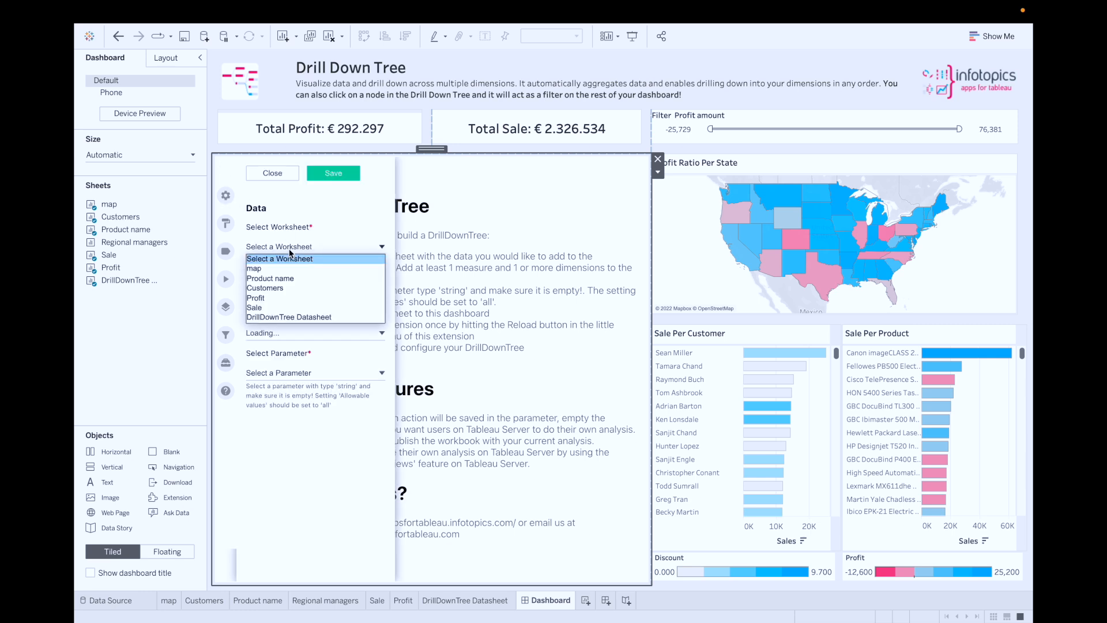
click(286, 315)
click(276, 289)
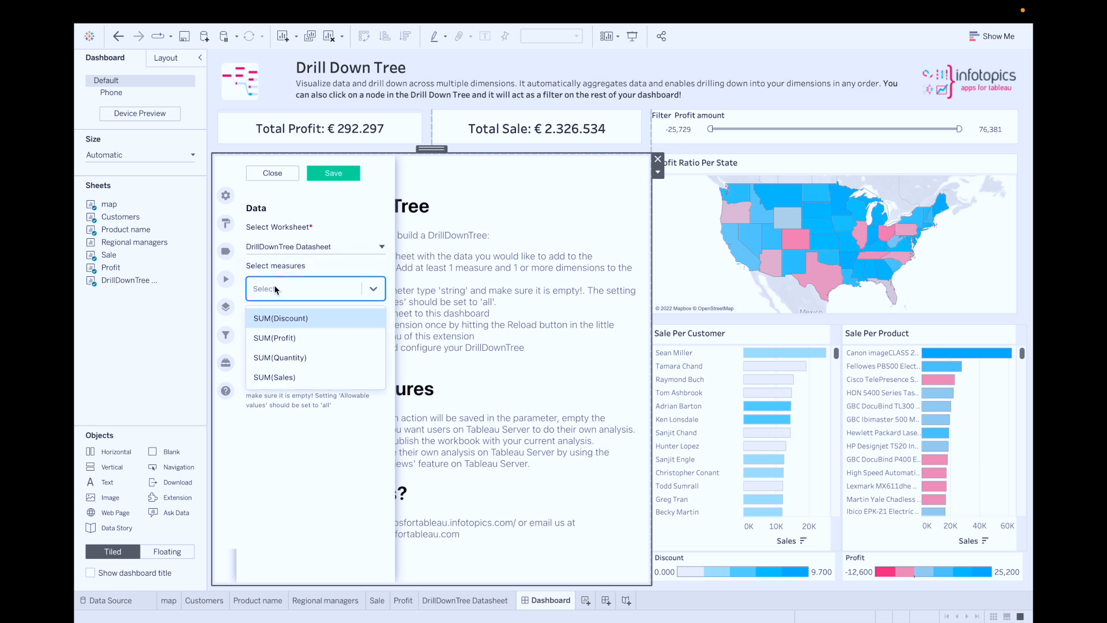
click(287, 317)
click(332, 291)
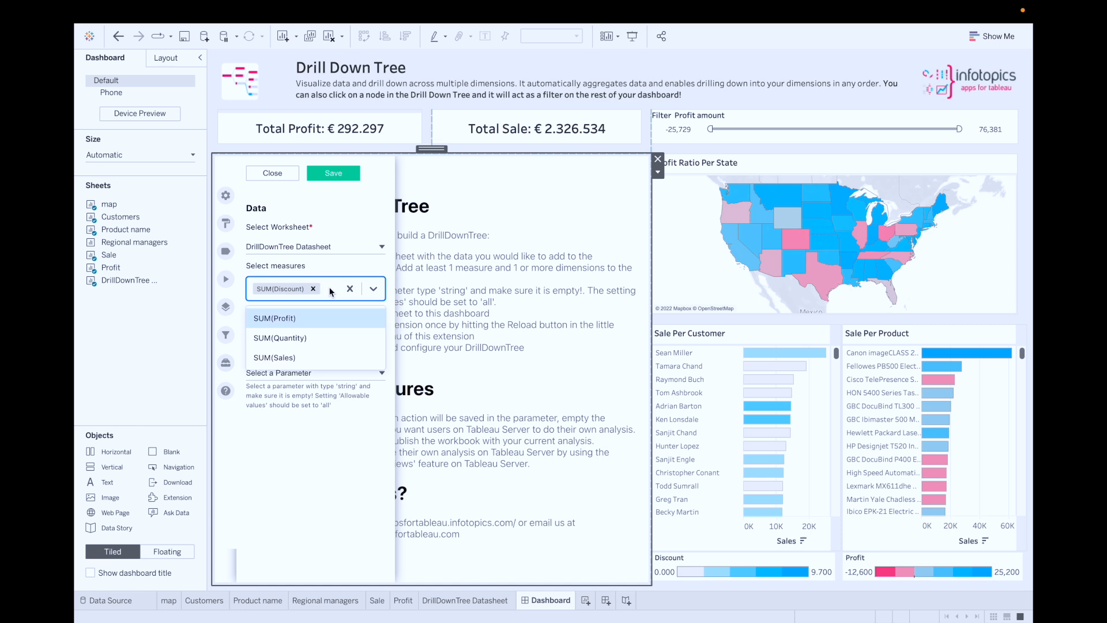
click(286, 339)
click(332, 304)
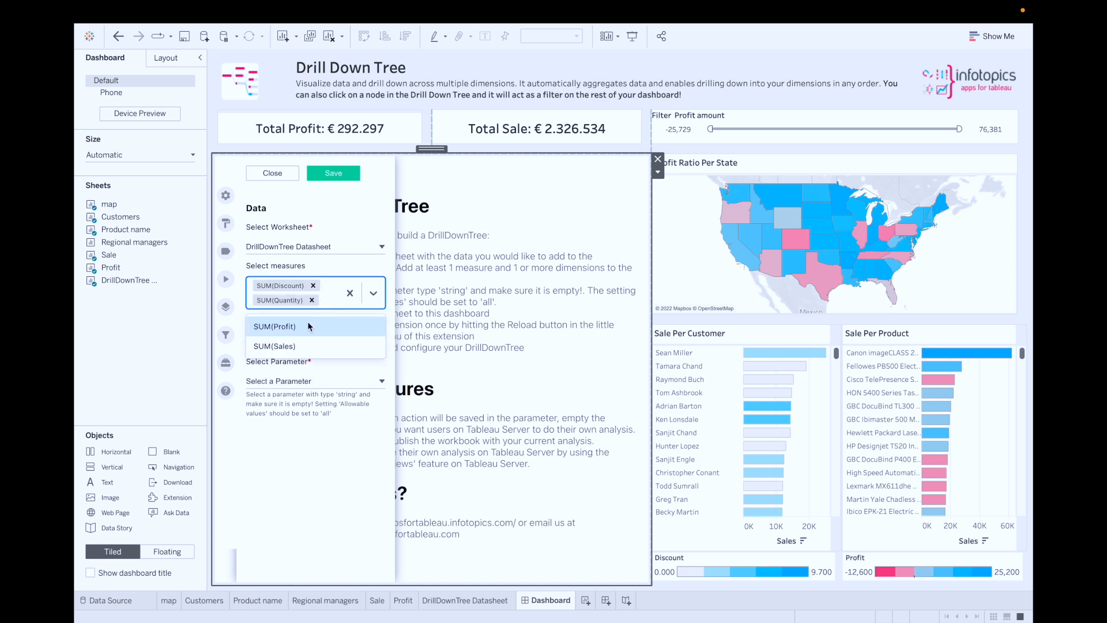
click(311, 322)
click(321, 317)
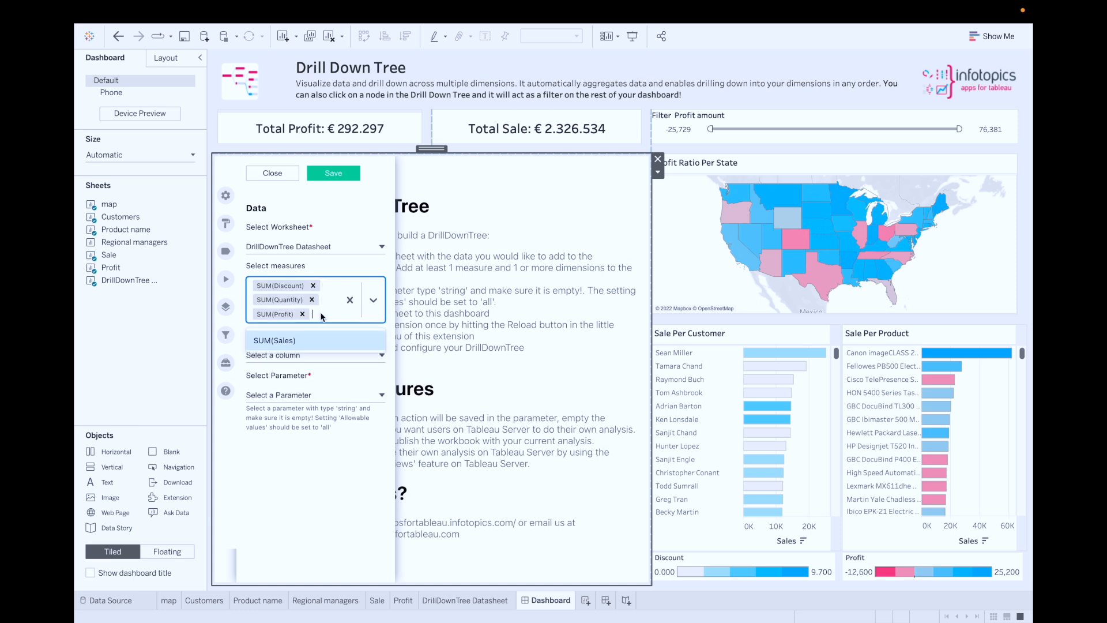
click(295, 339)
- Set the default measure to SUM(Profit) and the parameter to DrillDownTree Parameter, and save the data settings
click(287, 369)
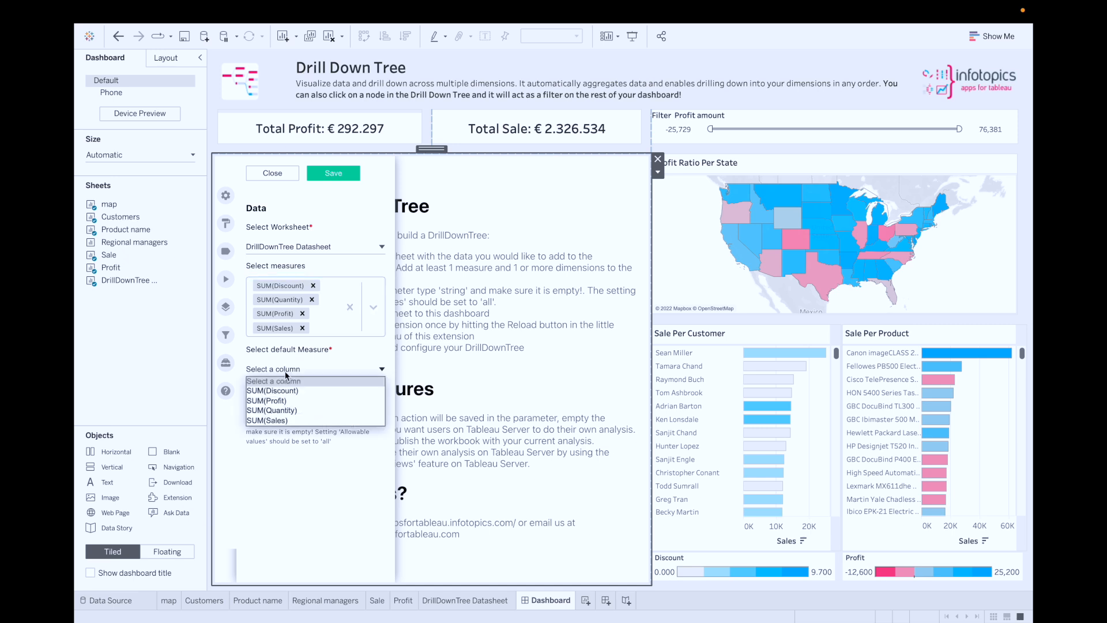
click(276, 400)
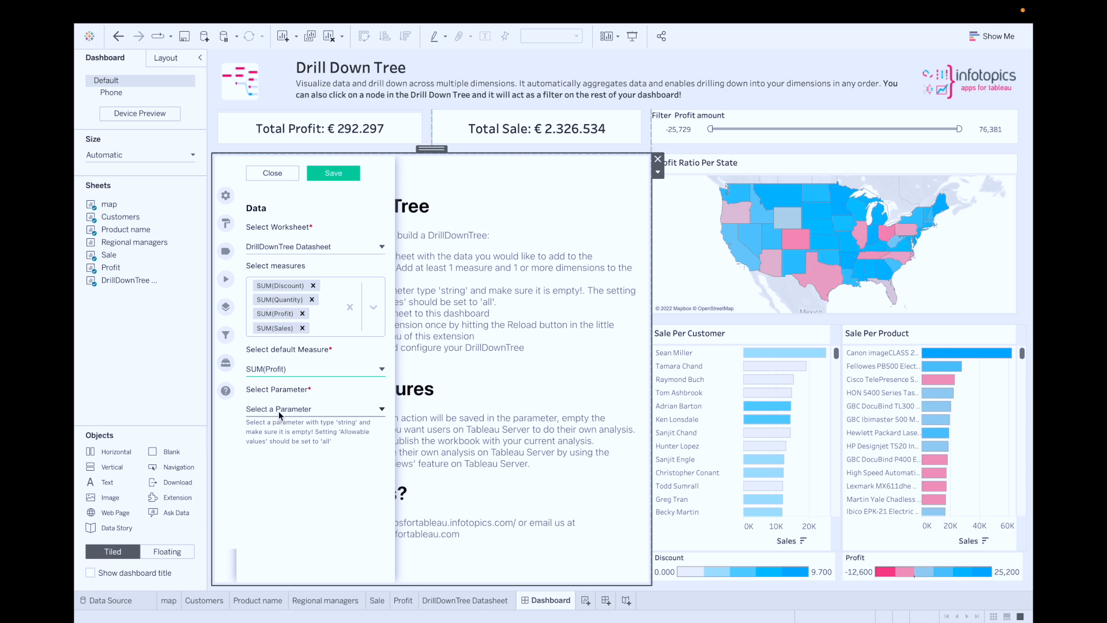
click(276, 410)
click(274, 432)
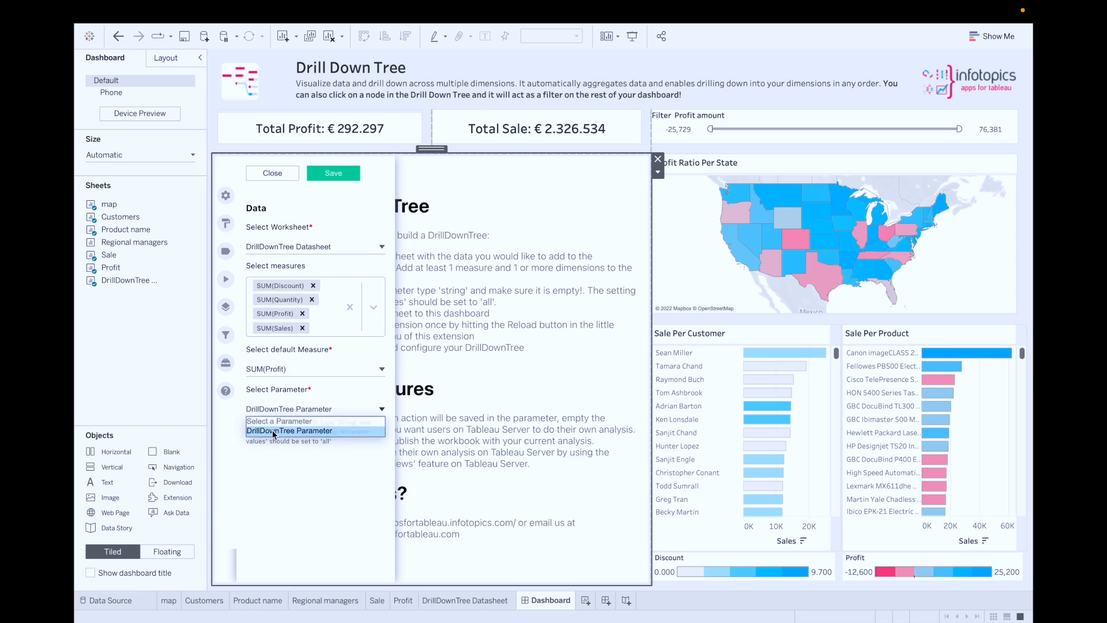
click(331, 176)
click(271, 175)
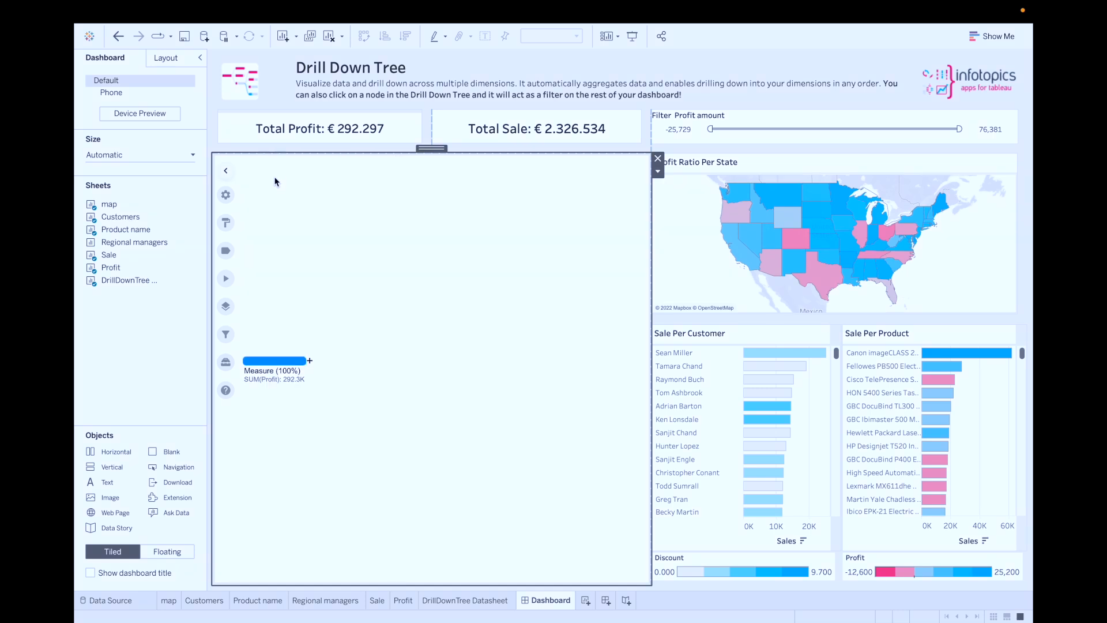
- Switch the dashboard to presentation mode and set the tree nodes' positive value colour to #00aaff
mouse_move(546, 16)
click(632, 37)
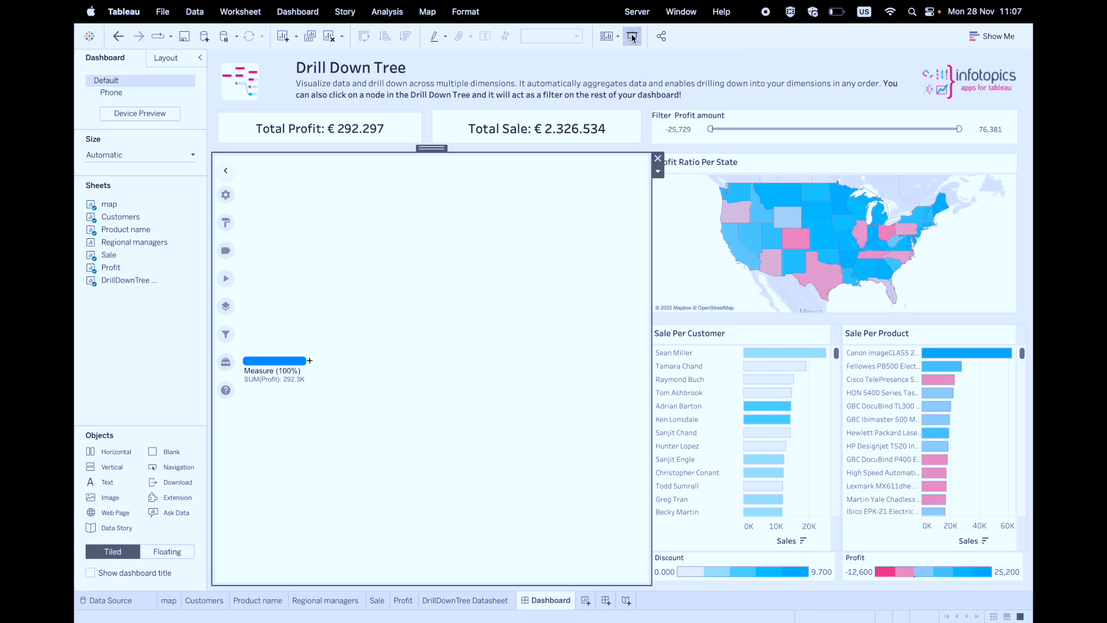
click(92, 201)
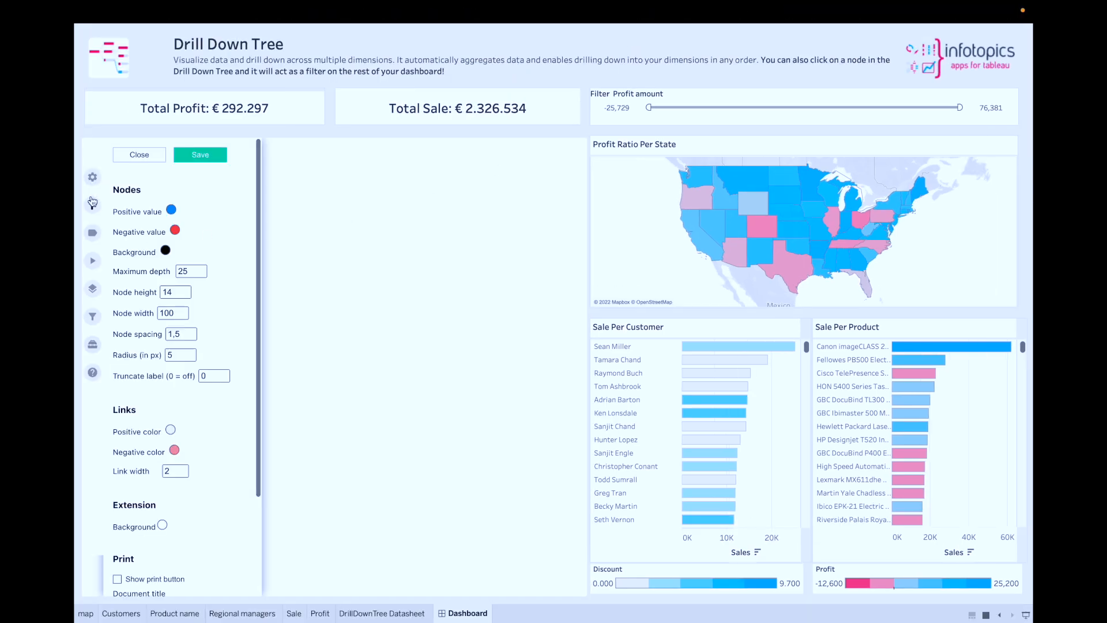
click(171, 208)
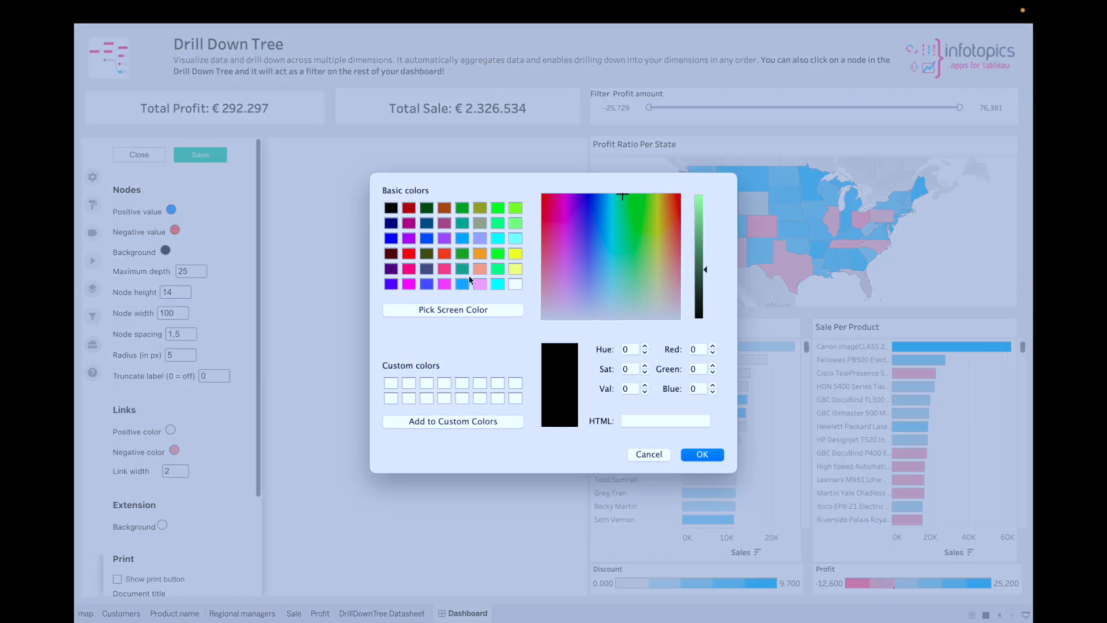
click(462, 238)
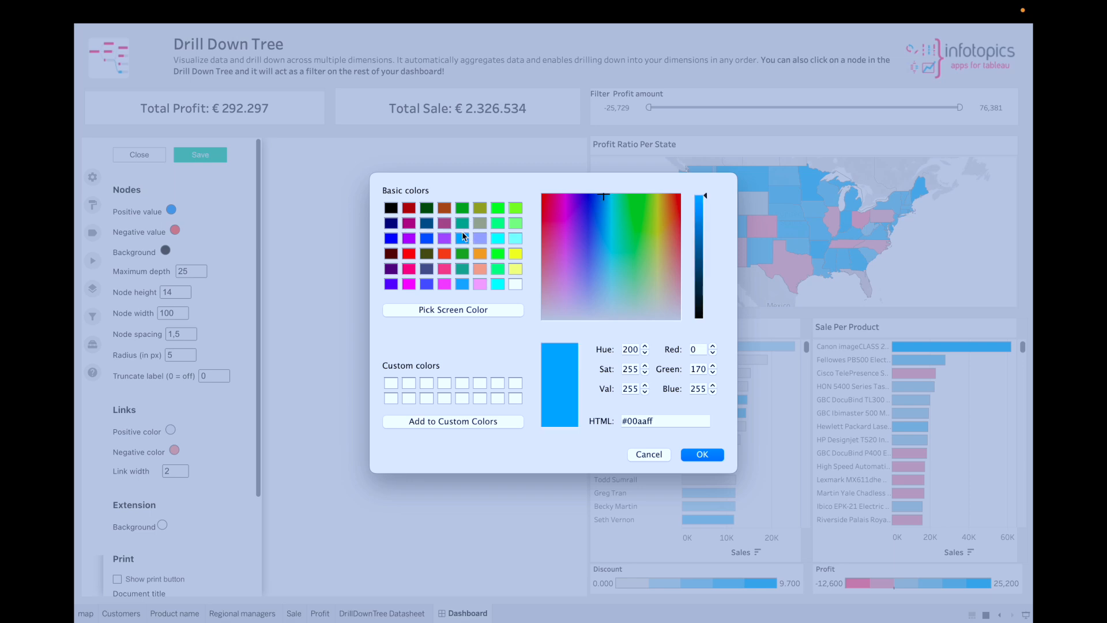
click(689, 454)
- Set the tree nodes' negative value colour to the pink #ff557f
click(178, 232)
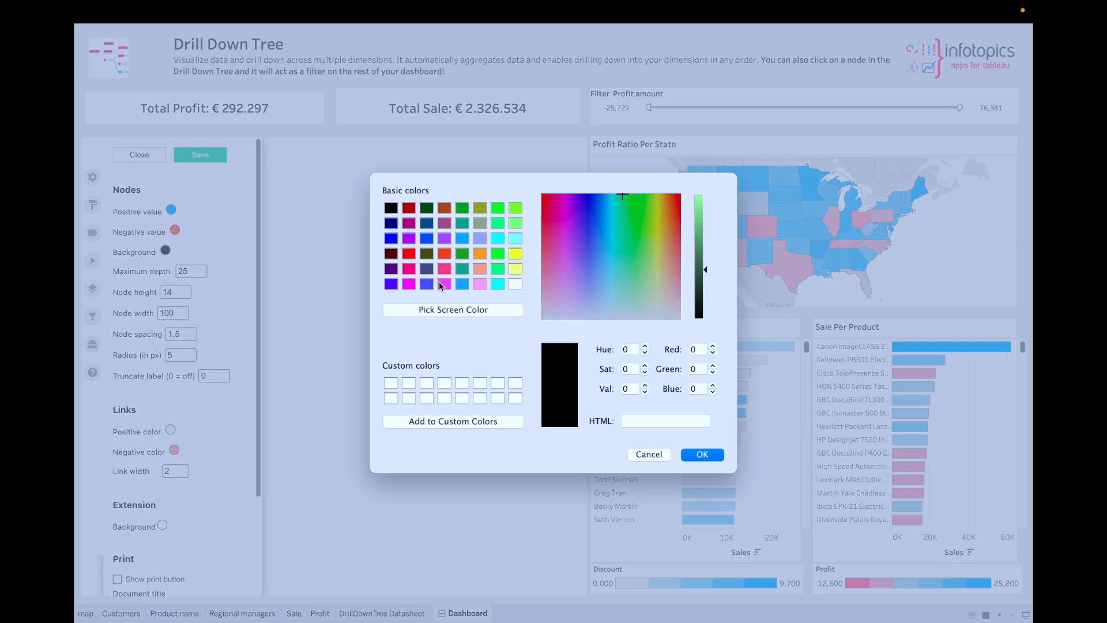
click(446, 269)
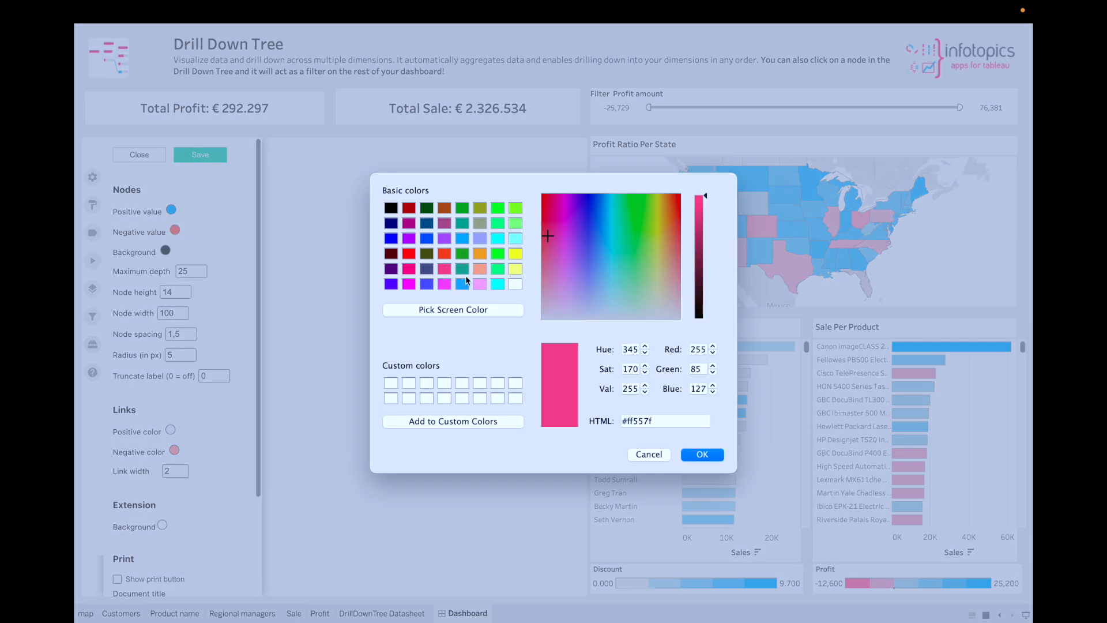
click(703, 455)
- Adjust the node width and save the tree's formatting settings
click(177, 315)
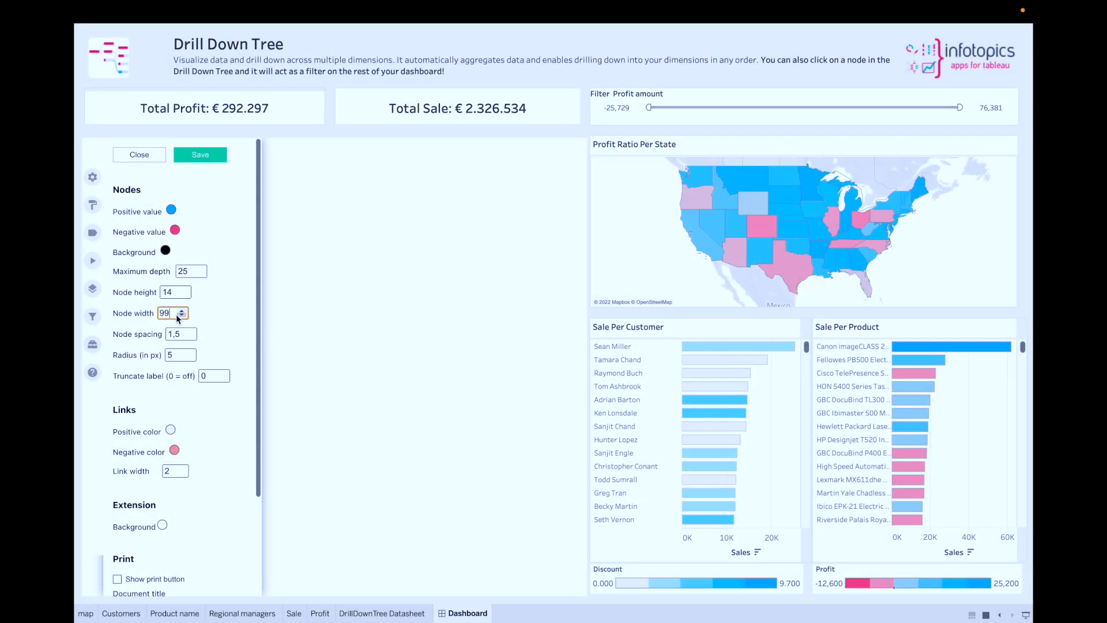
drag(171, 314, 149, 315)
click(195, 155)
click(152, 152)
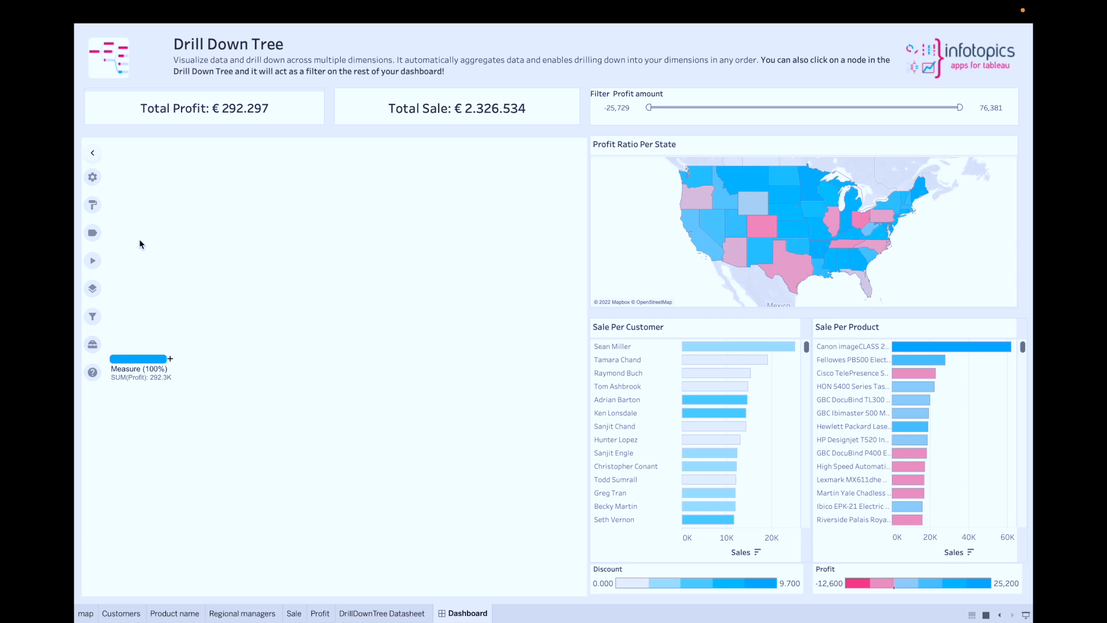
- Enable analytics with sorting, the reset button and measure options, save, and review the resulting user analytics pane
click(92, 346)
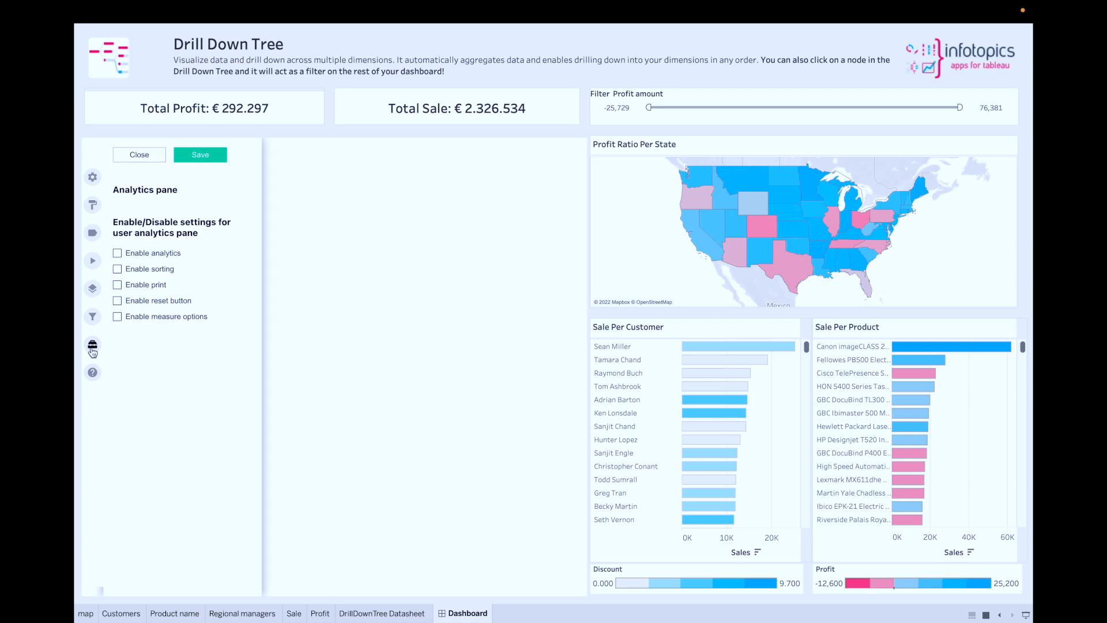
click(117, 252)
click(117, 317)
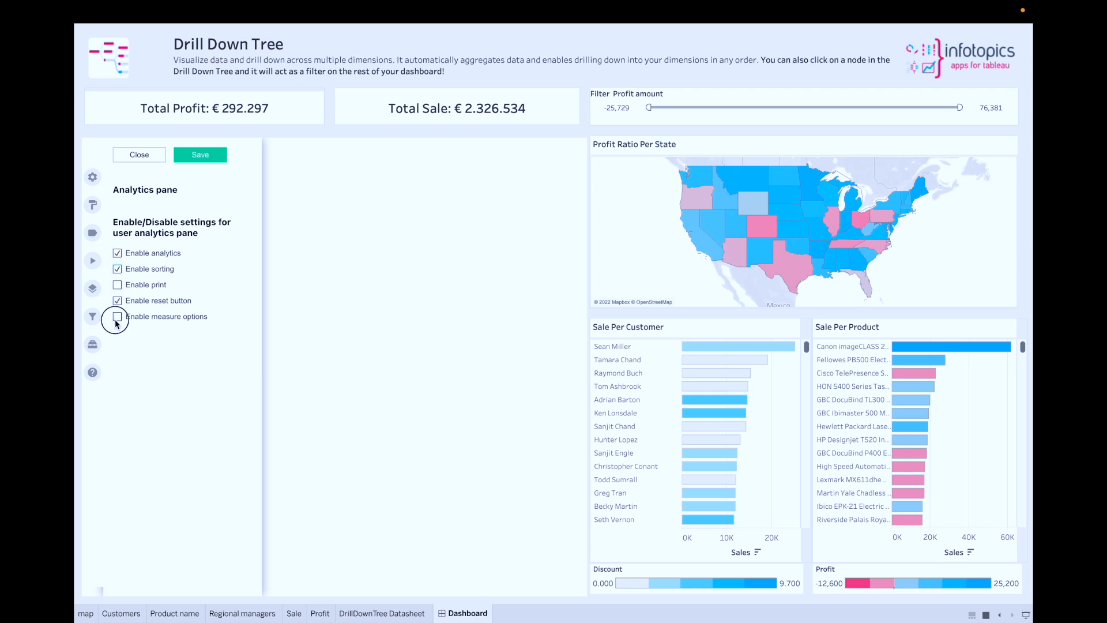
click(185, 157)
click(153, 155)
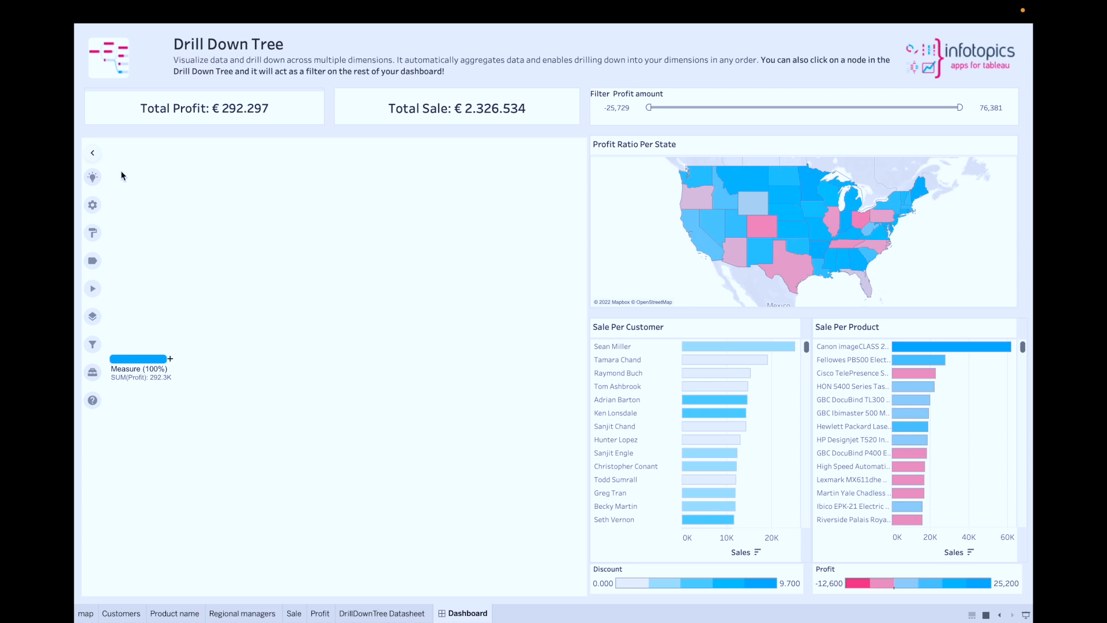
click(93, 178)
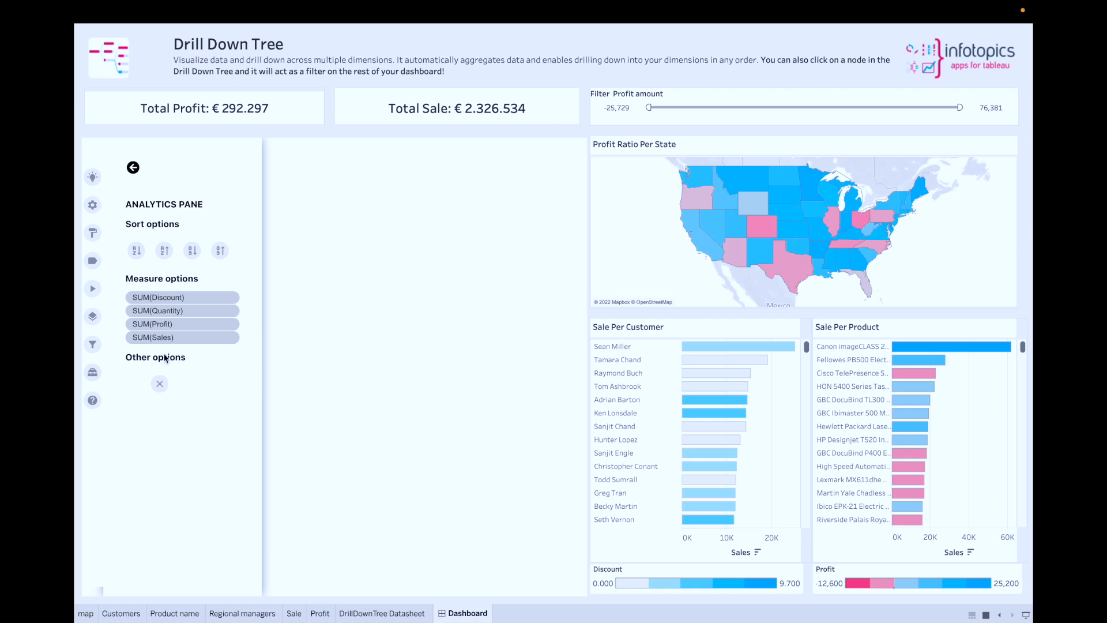
click(130, 167)
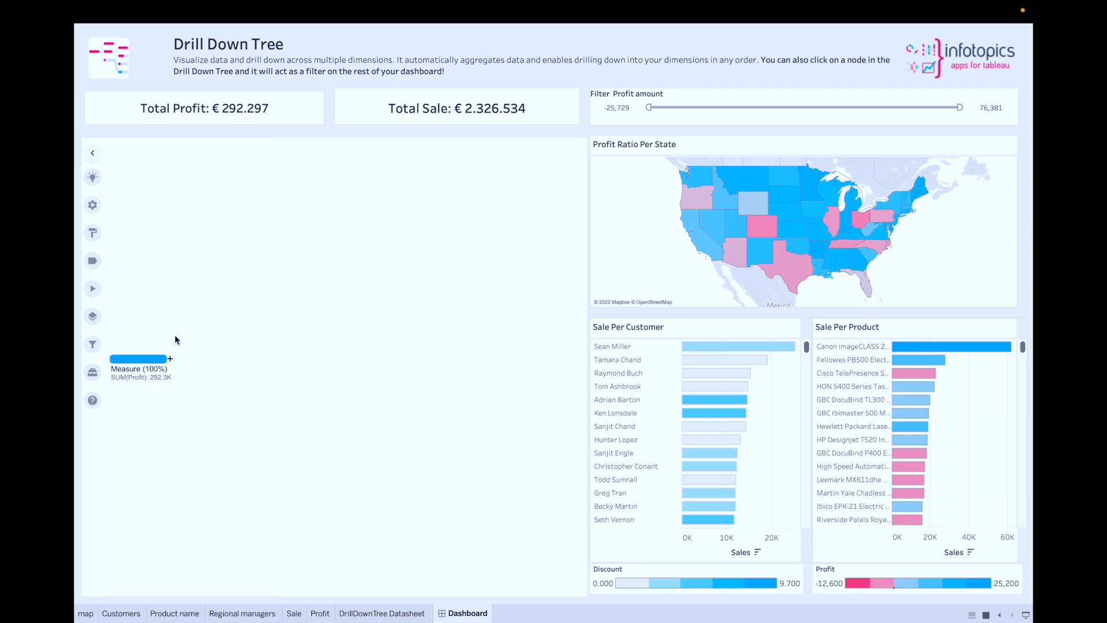
- Drill the root Measure node down by Category and its Technology node down by Sub-Category
click(171, 359)
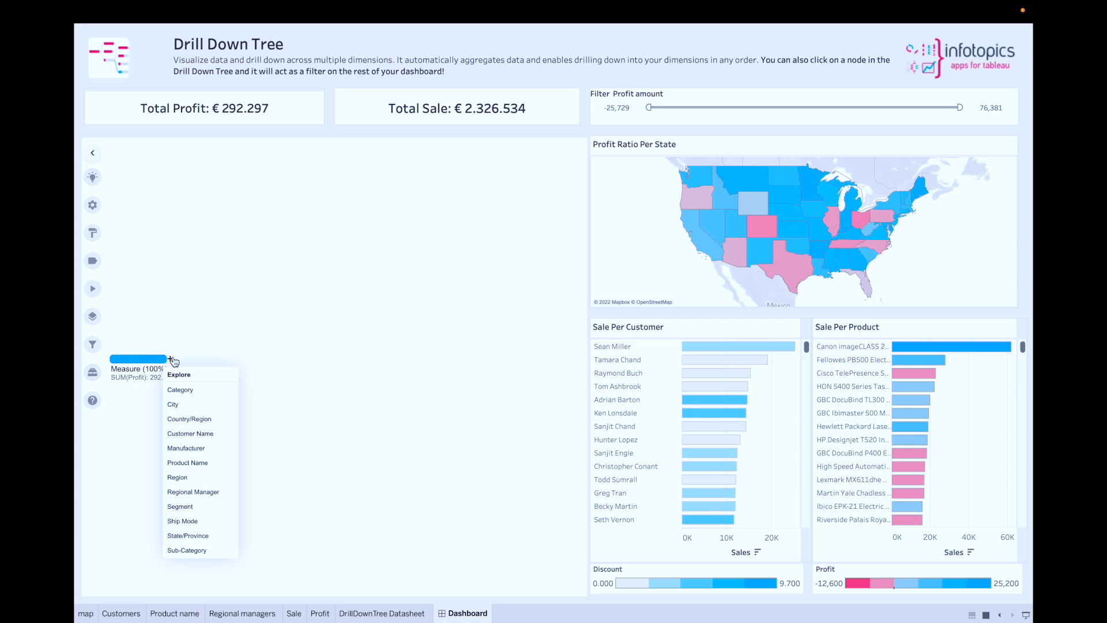
click(189, 399)
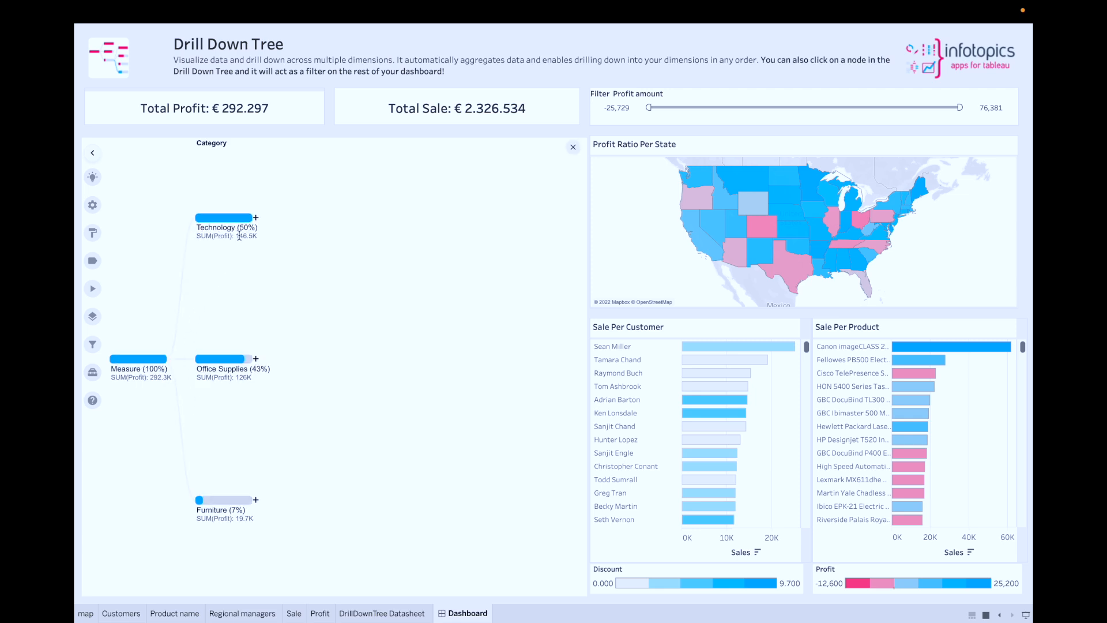
click(257, 219)
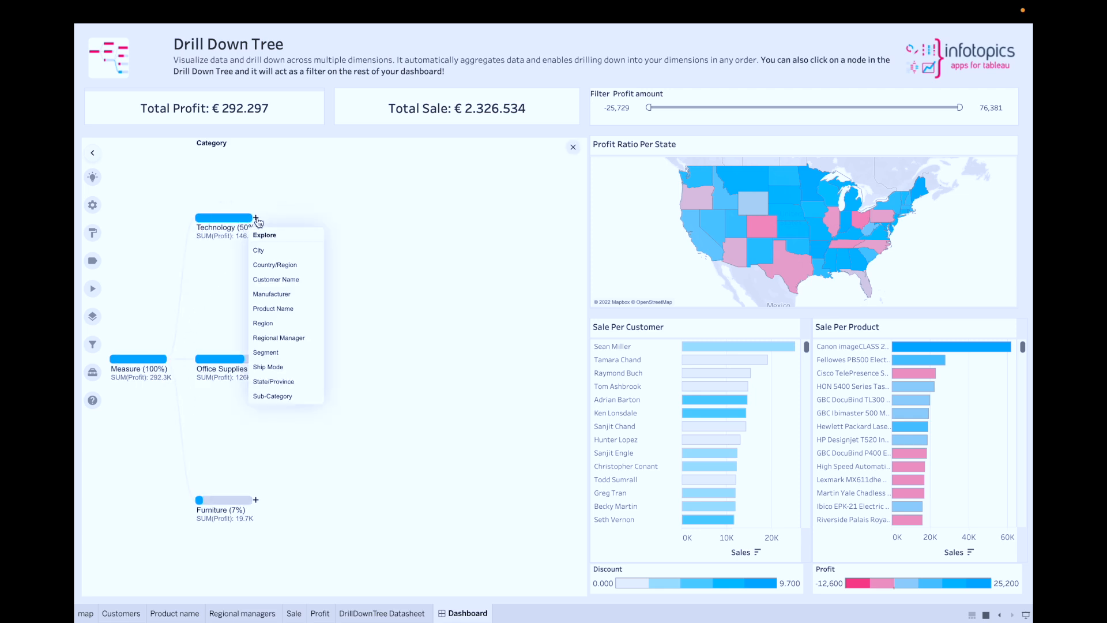
click(274, 396)
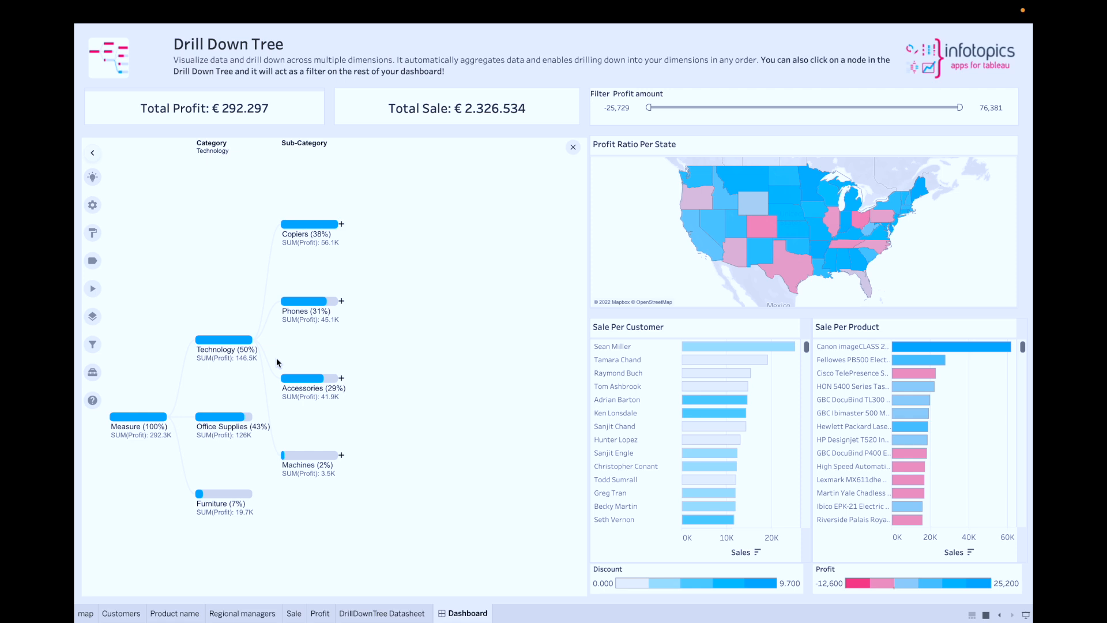
- Sort the tree's nodes in numeric ascending order and close the analytics pane
click(93, 180)
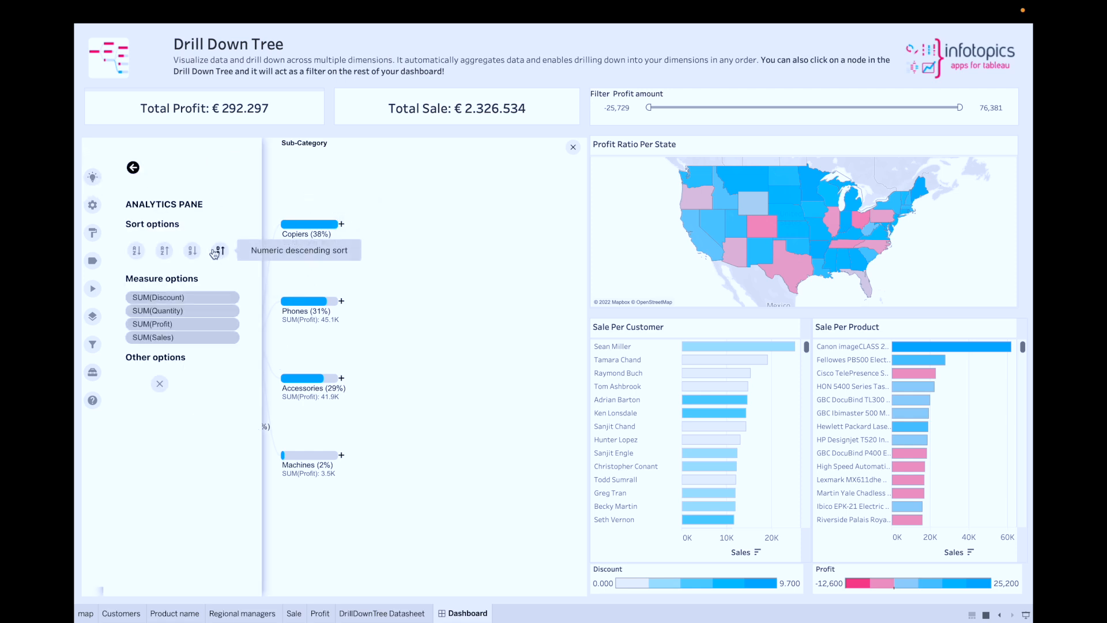
click(192, 250)
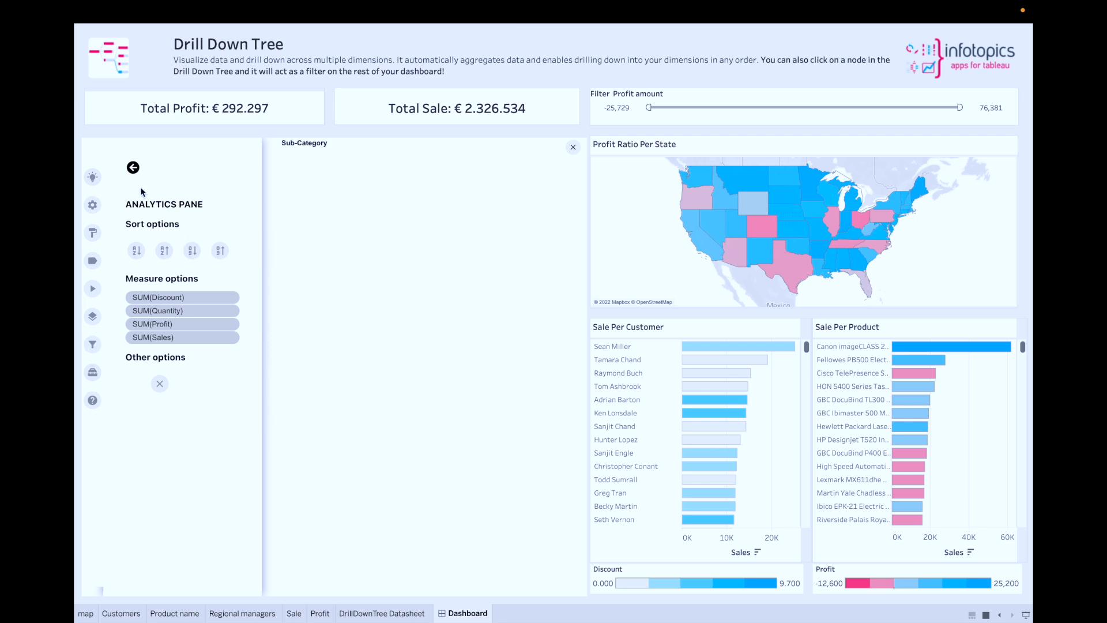
click(133, 167)
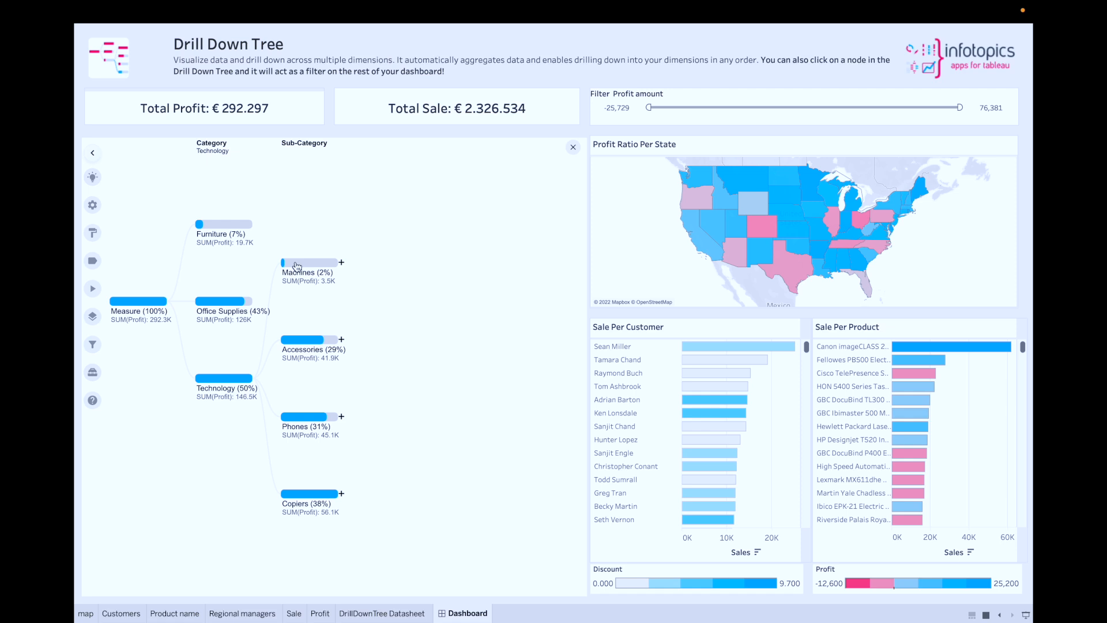
- Expand the Office Supplies and Furniture branches in turn, and select the Tables node
click(234, 305)
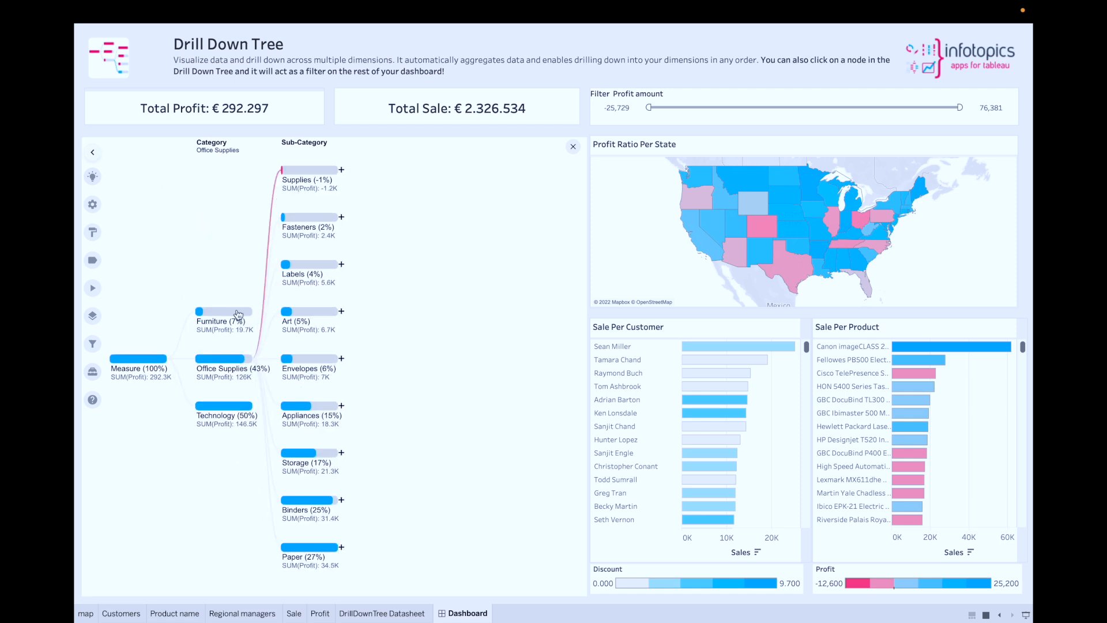
click(237, 313)
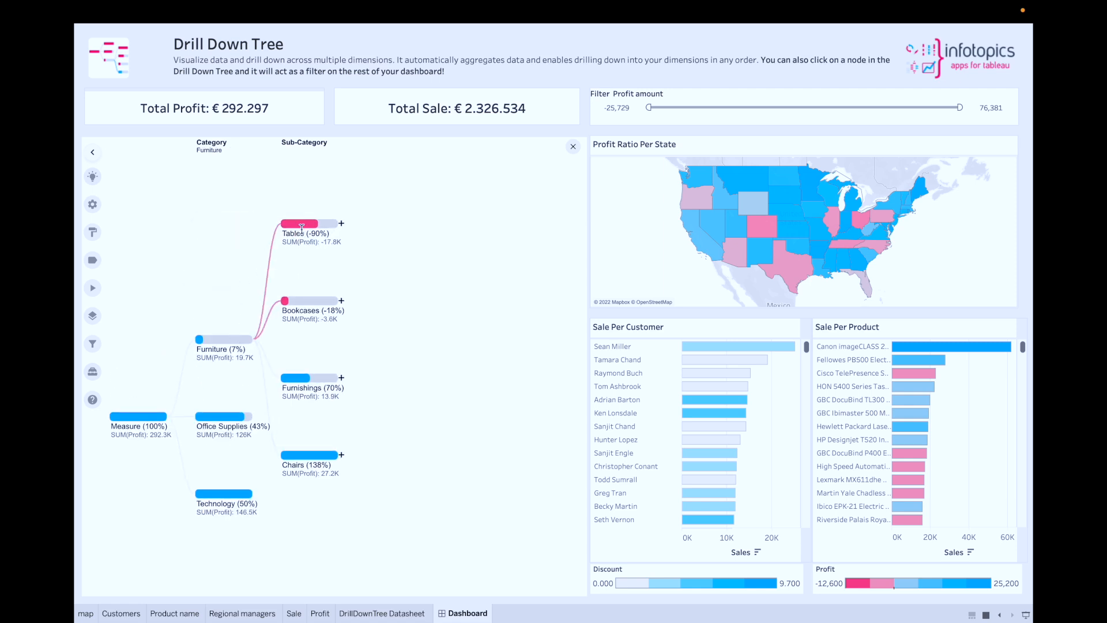
click(310, 225)
- Enable dashboard actions with map, Customers, Product name, Sale and Profit as target sheets, then save and close the settings
click(93, 347)
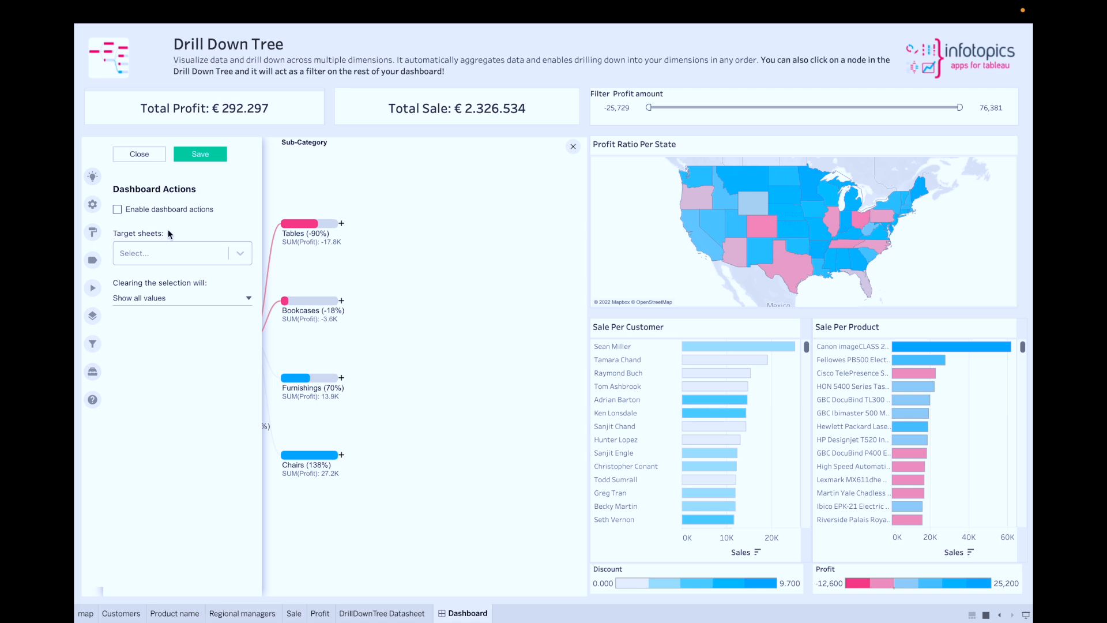
click(118, 209)
click(148, 252)
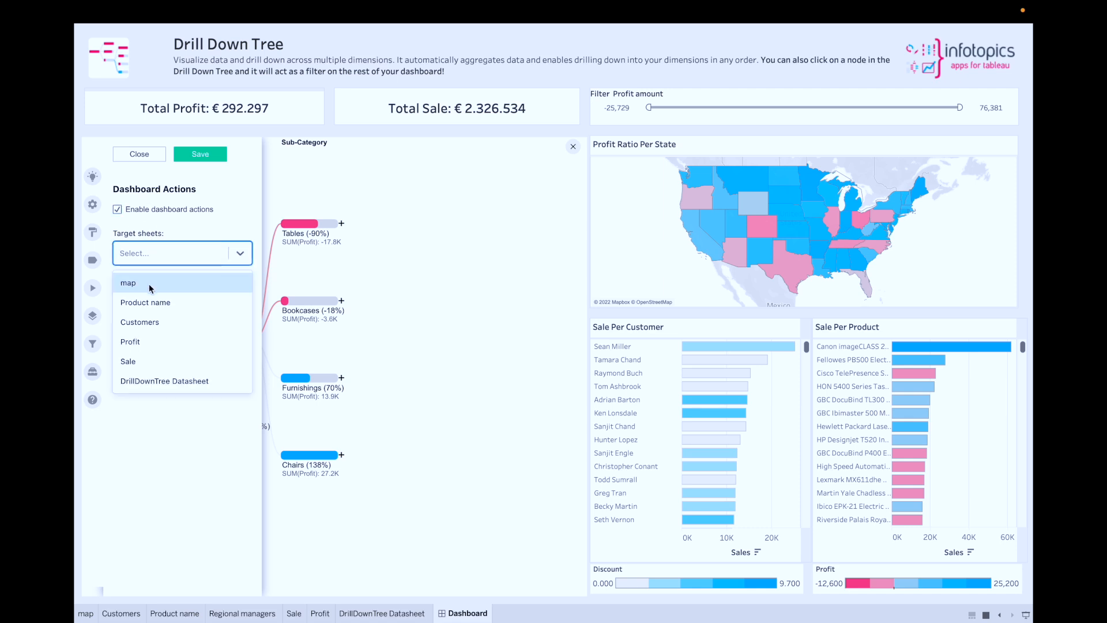
click(144, 281)
click(163, 255)
click(139, 302)
click(179, 259)
click(149, 291)
click(190, 276)
click(158, 325)
click(190, 294)
click(165, 319)
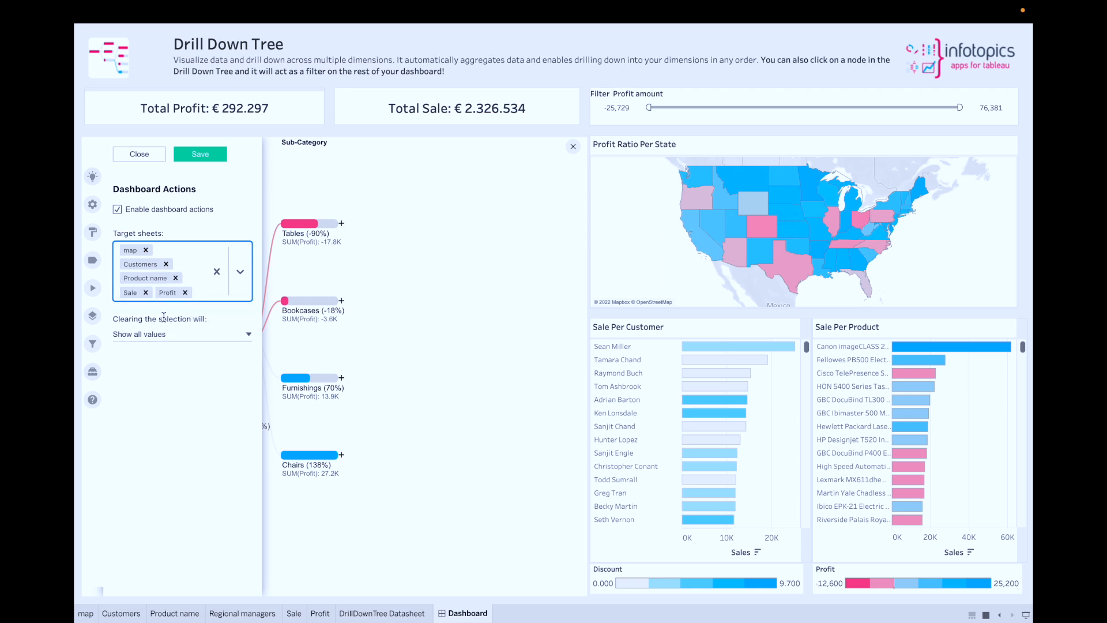
click(195, 152)
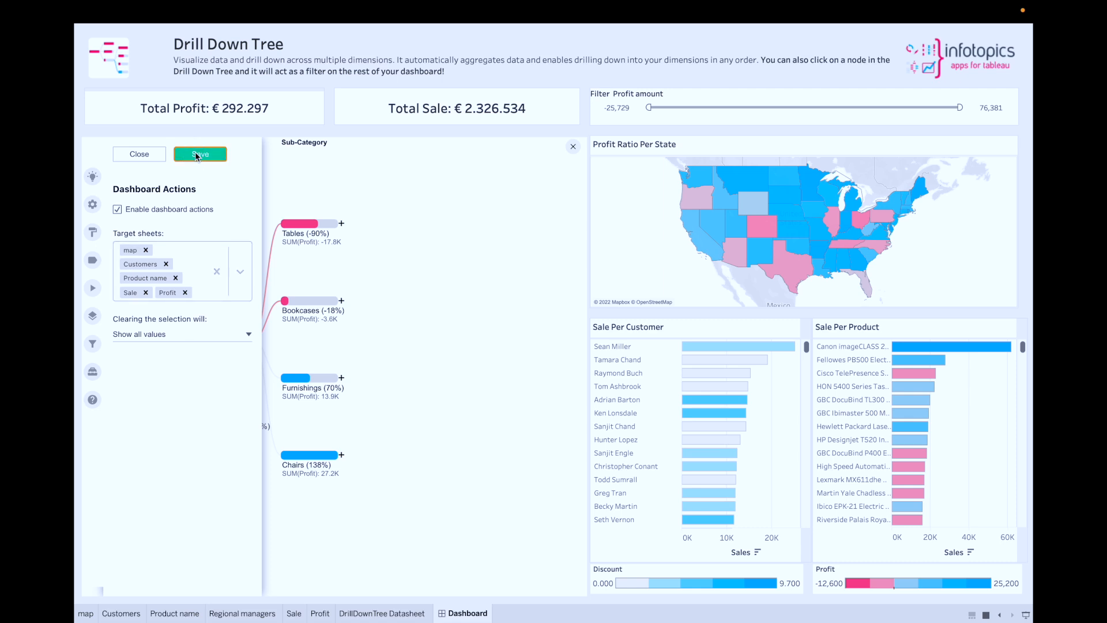
click(143, 154)
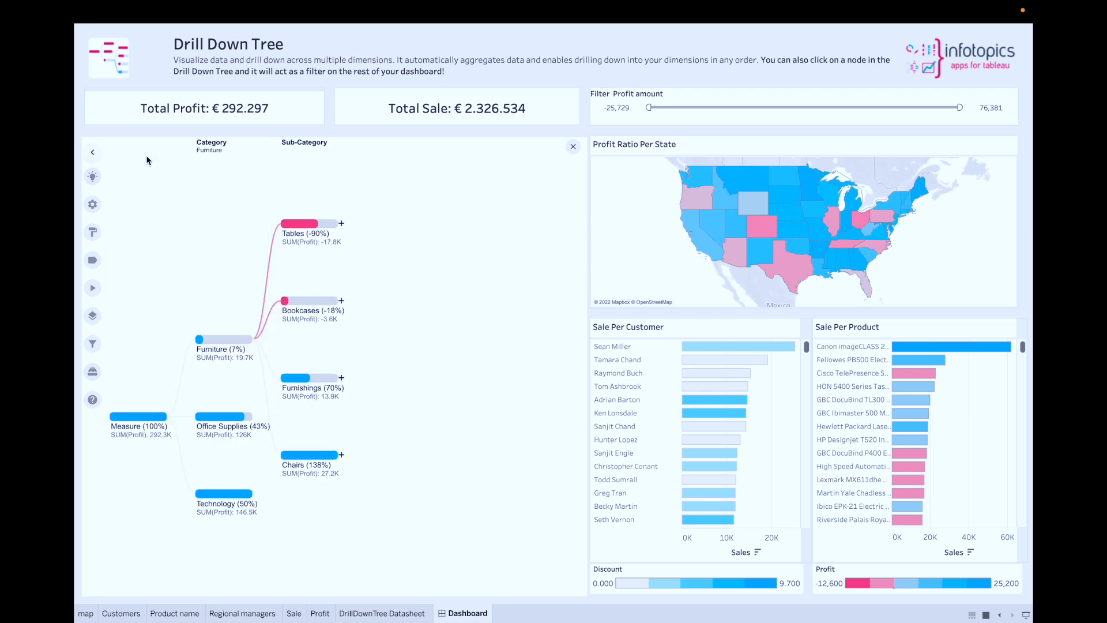
- Filter the dashboard by the Tables node to compare its profit with the total profit, and clear the filter
click(297, 228)
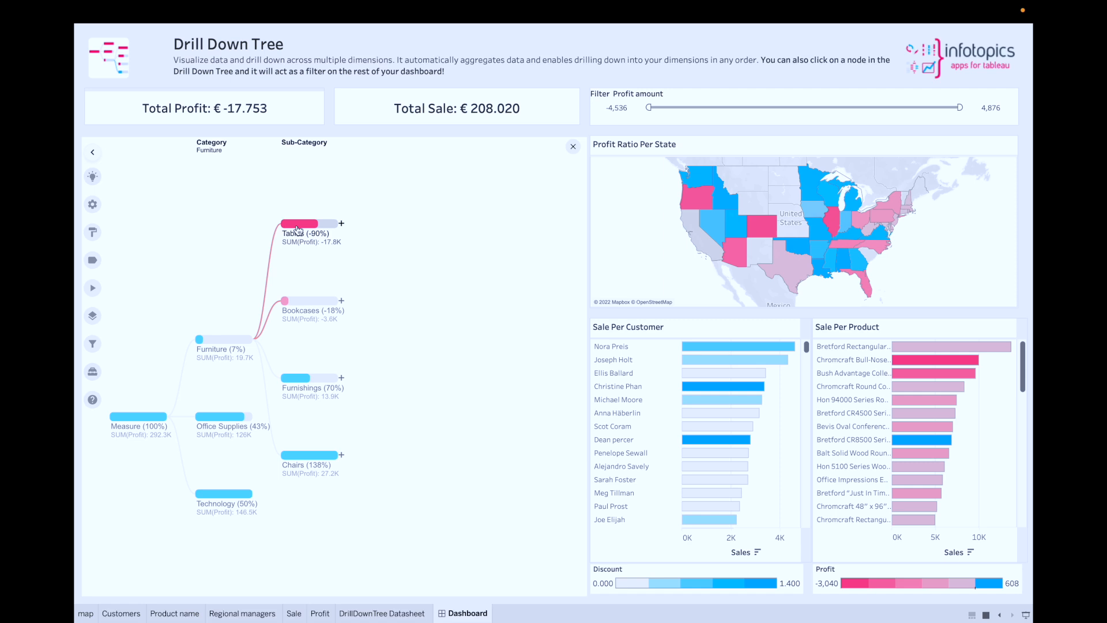
drag(317, 241, 349, 241)
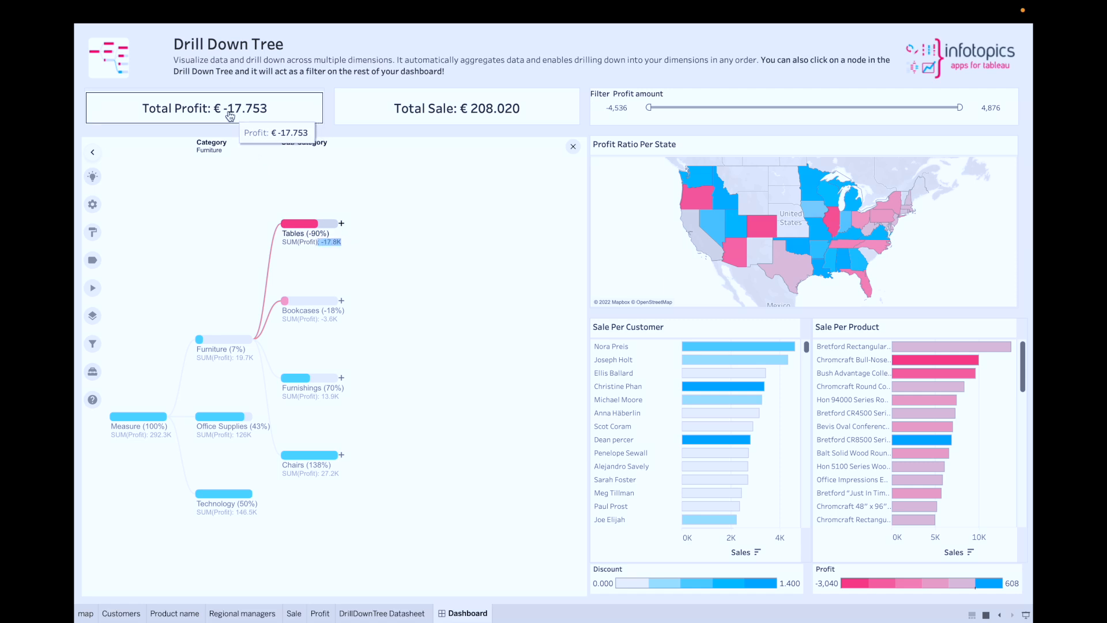
click(309, 263)
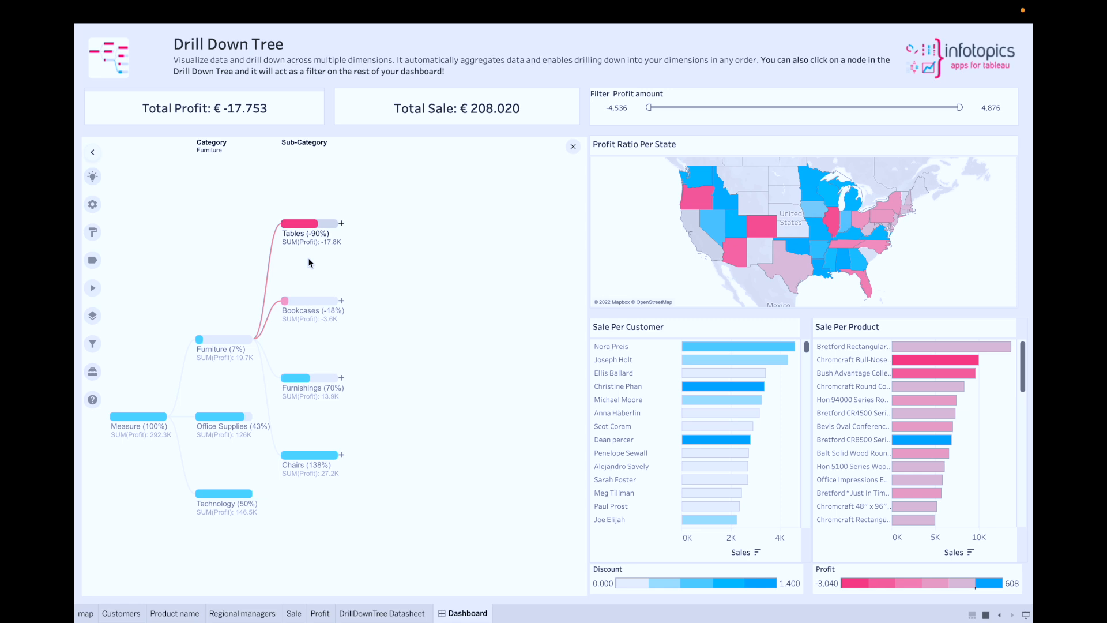
click(298, 223)
- Drill the Tables node down by Customer Name and filter the dashboard by the first two customer nodes in turn
click(341, 225)
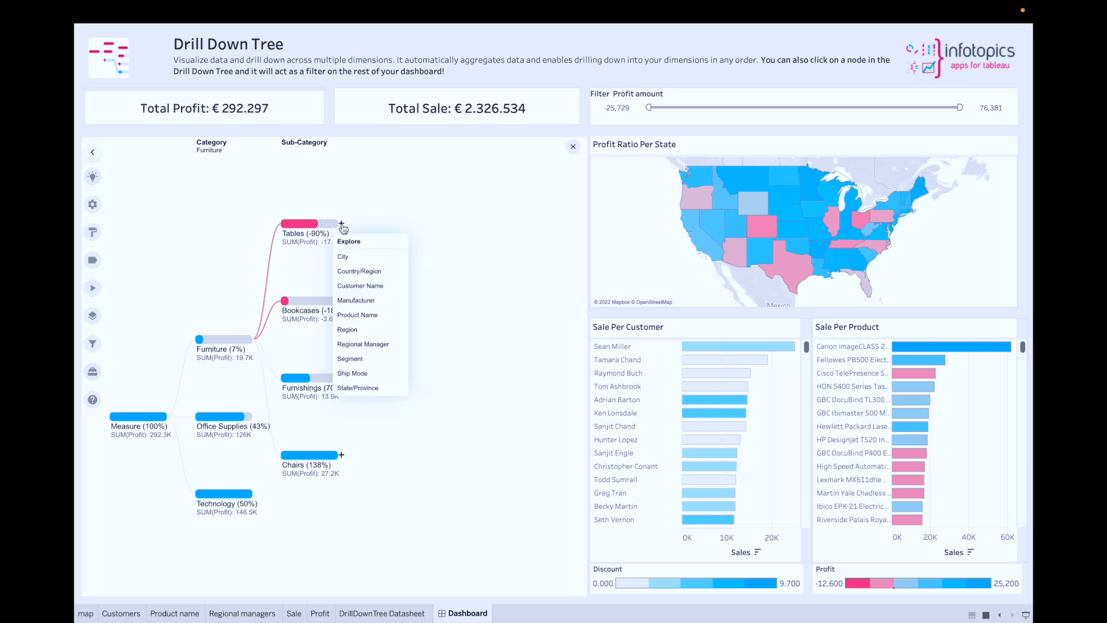
click(357, 287)
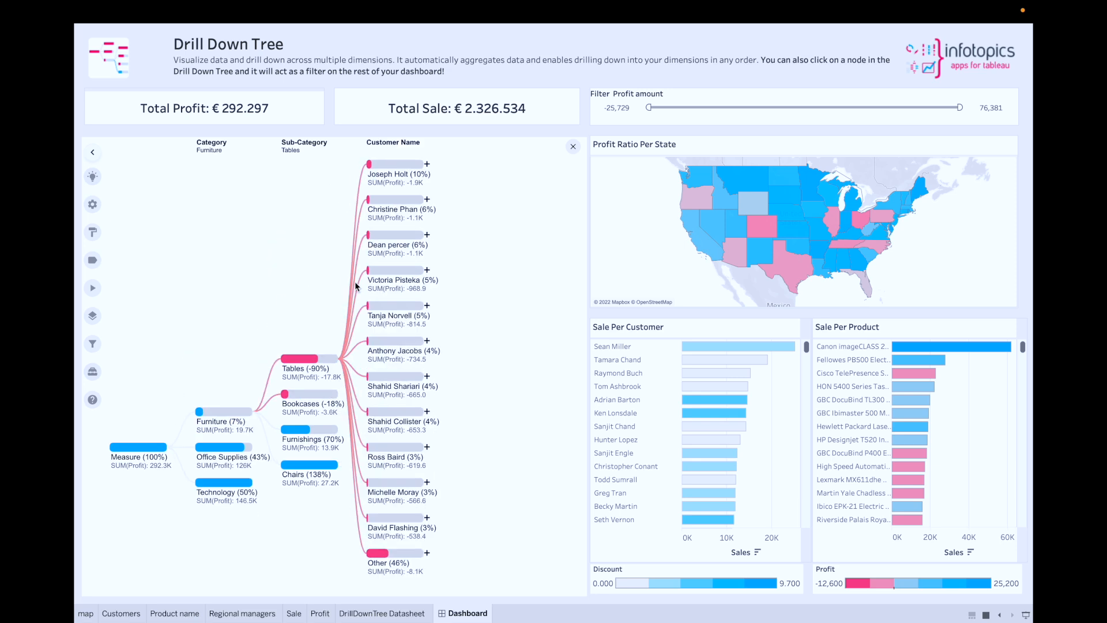
click(381, 172)
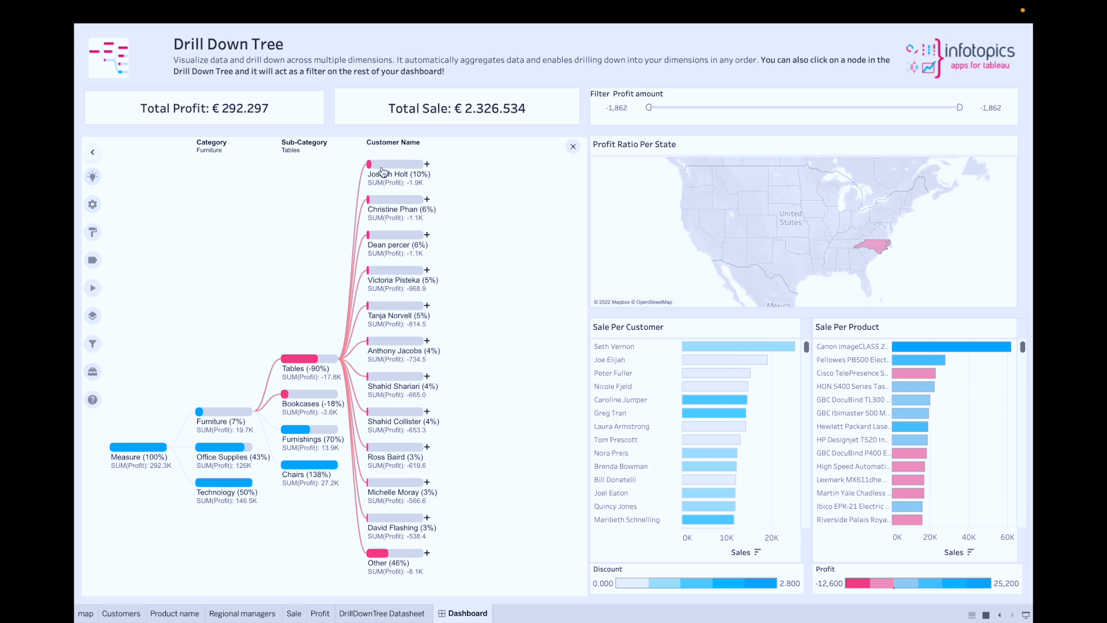
click(387, 201)
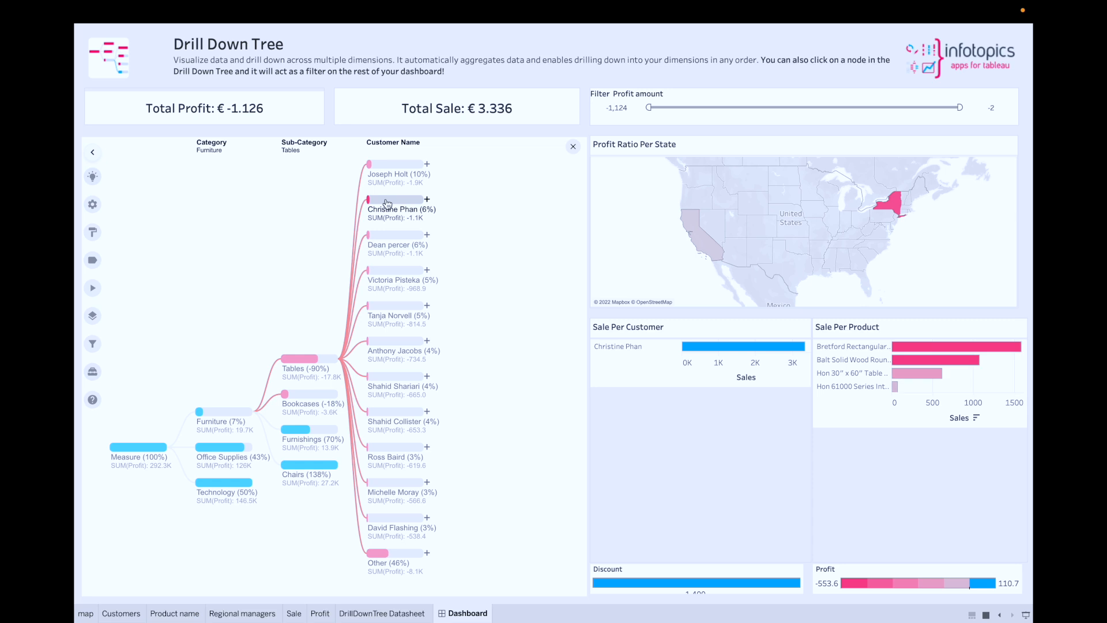
click(387, 203)
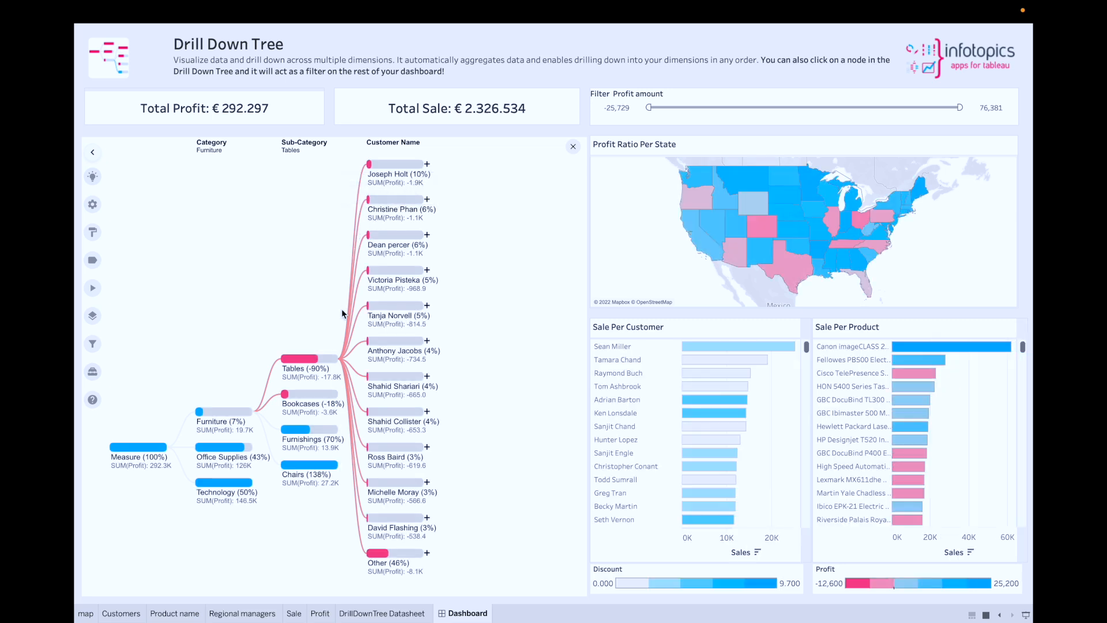
- Expand the Other customers node into its remaining customers, and collapse both Customer Name levels of the tree
click(427, 555)
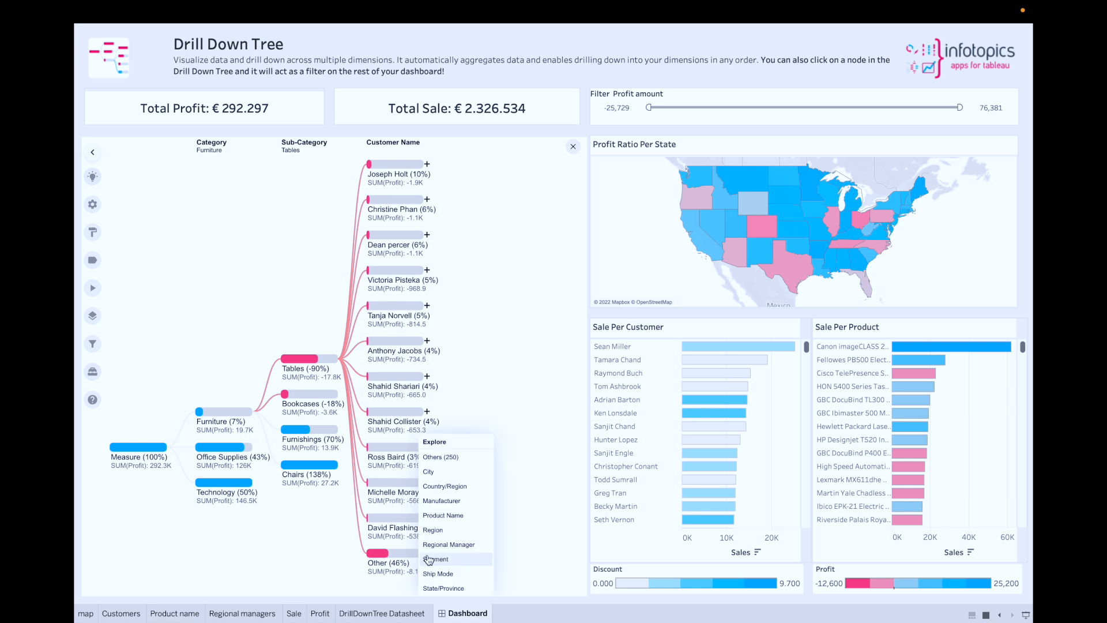
click(437, 458)
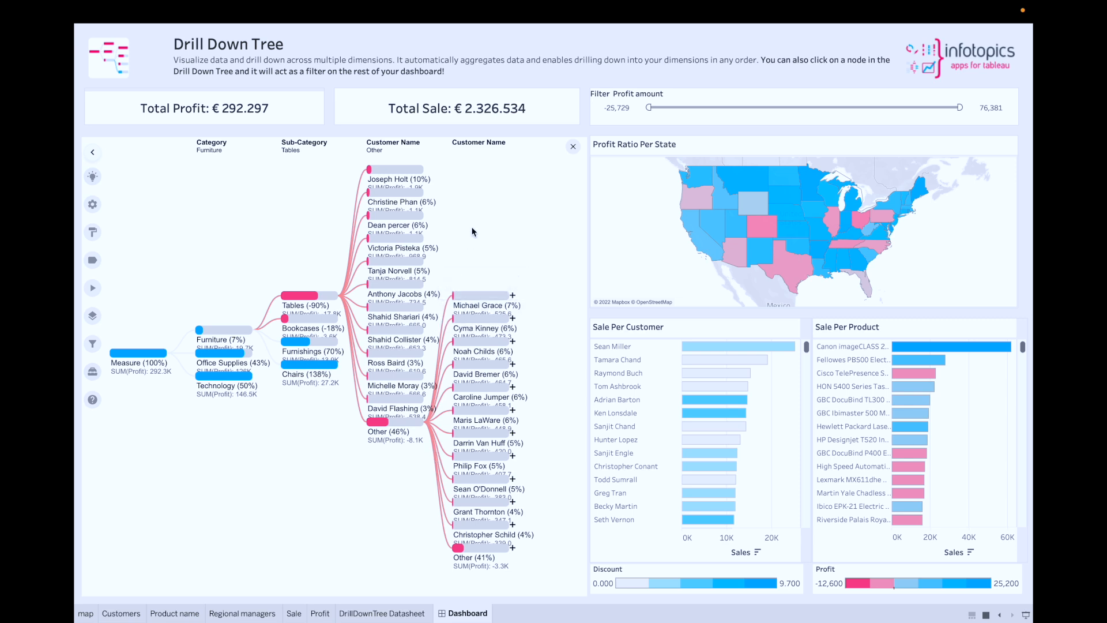
click(478, 147)
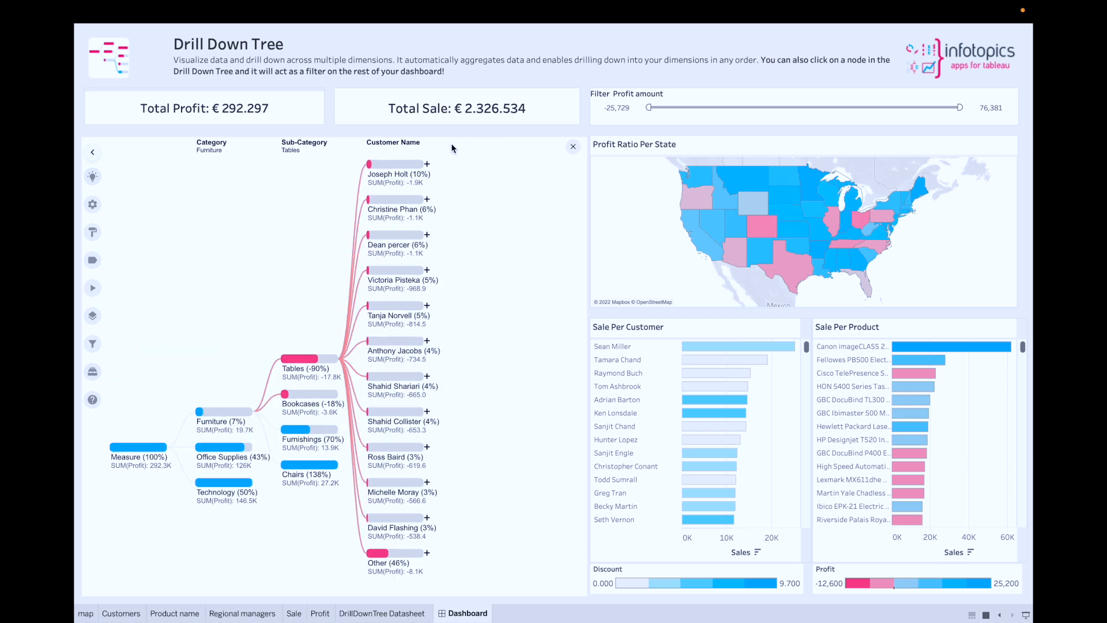
click(401, 143)
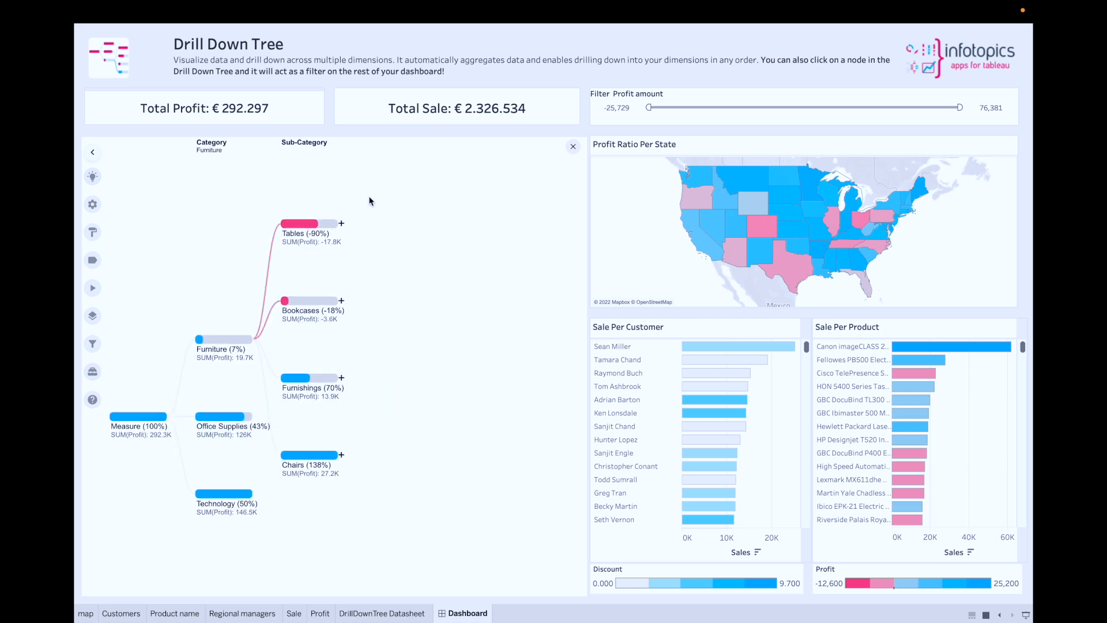
- Drill the Bookcases node down by Segment and filter the dashboard by its Consumer node
click(304, 309)
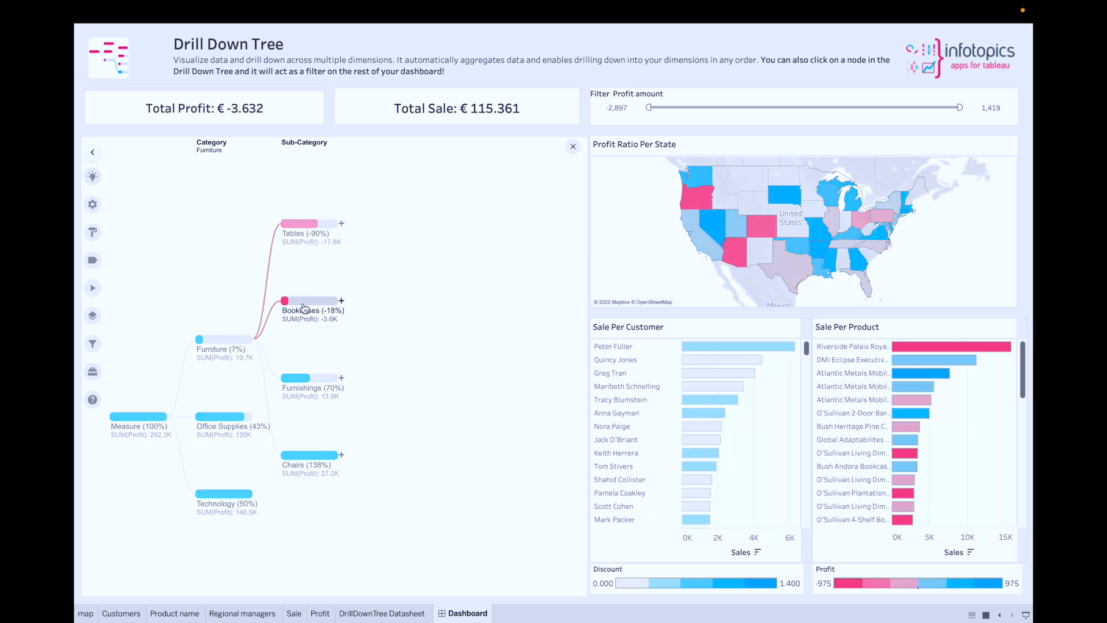
click(343, 305)
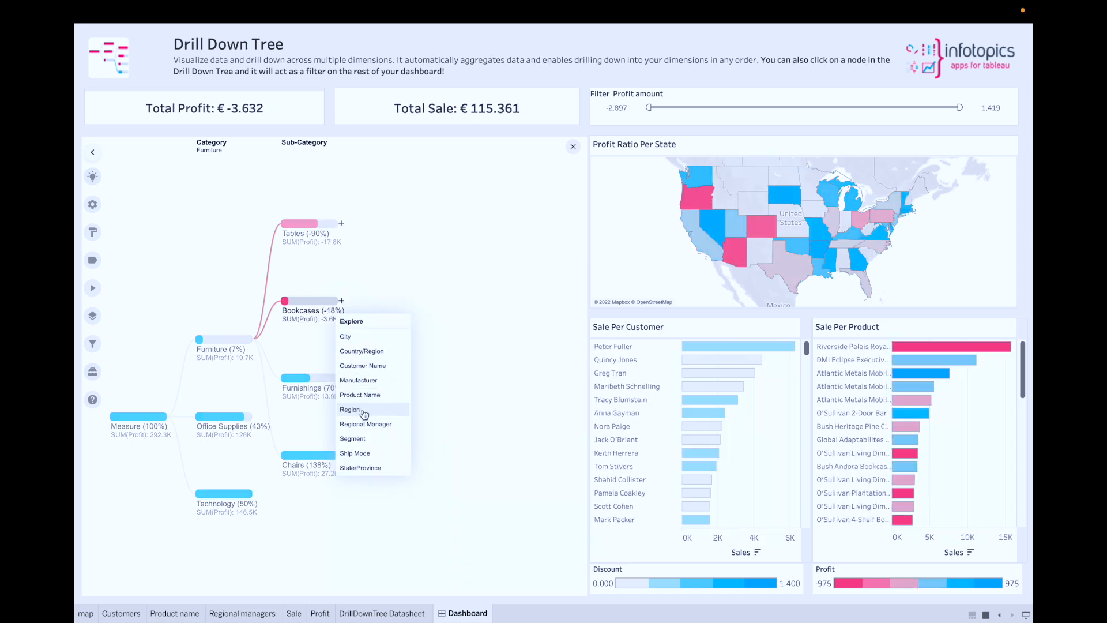
click(358, 443)
click(394, 231)
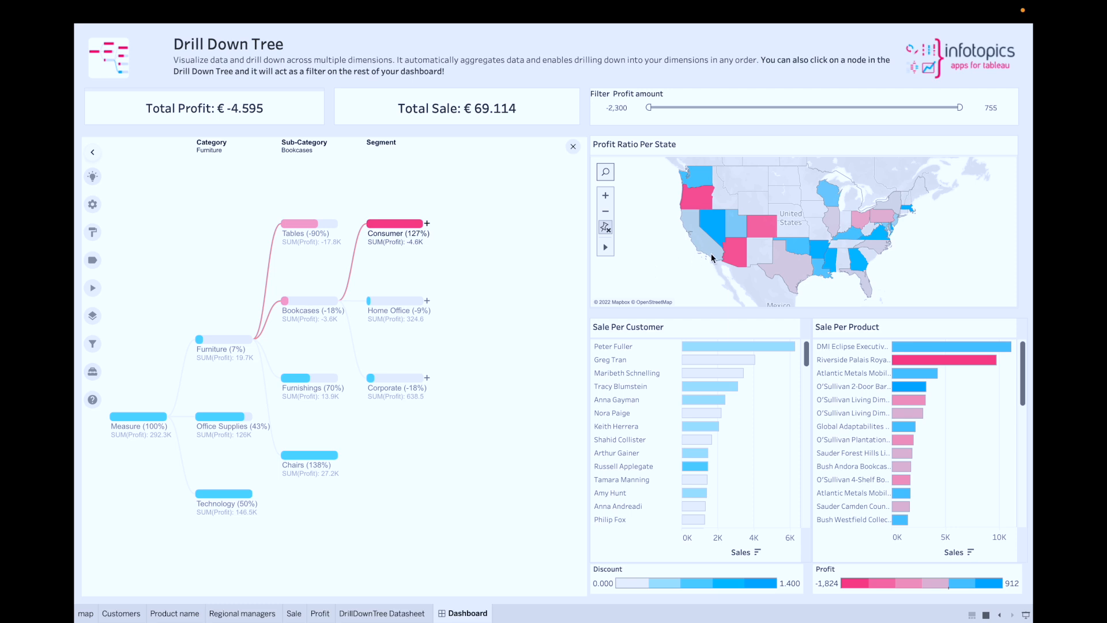
- Set the profit filter's maximum to 0 and select Colorado, Arizona and Oregon together on the profit ratio map
mouse_move(736, 253)
click(990, 107)
text(0)
key(Return)
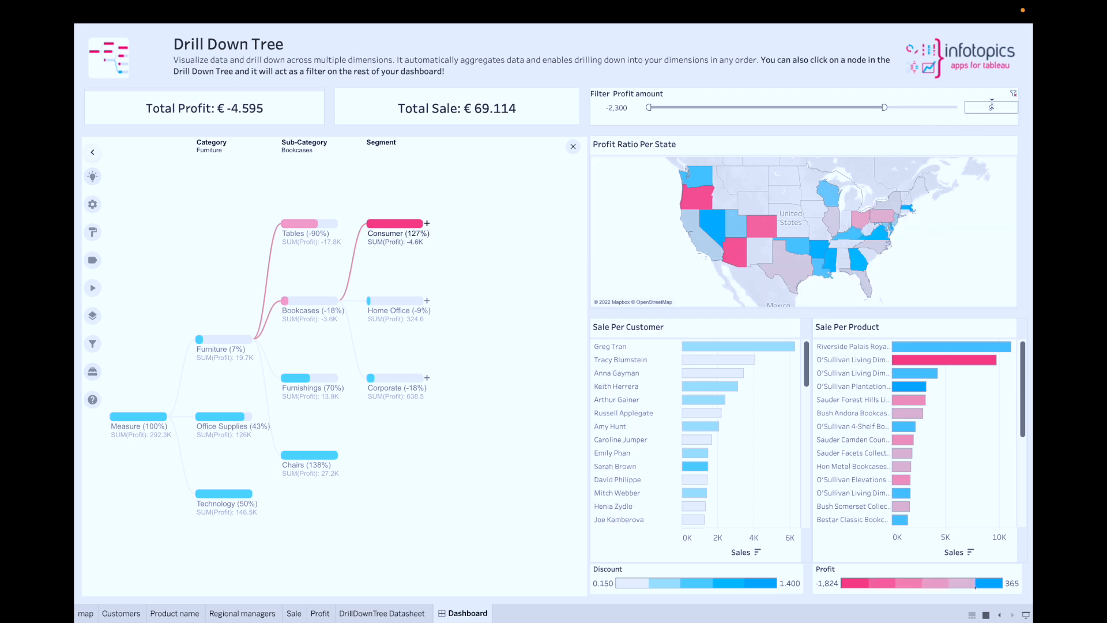
click(761, 226)
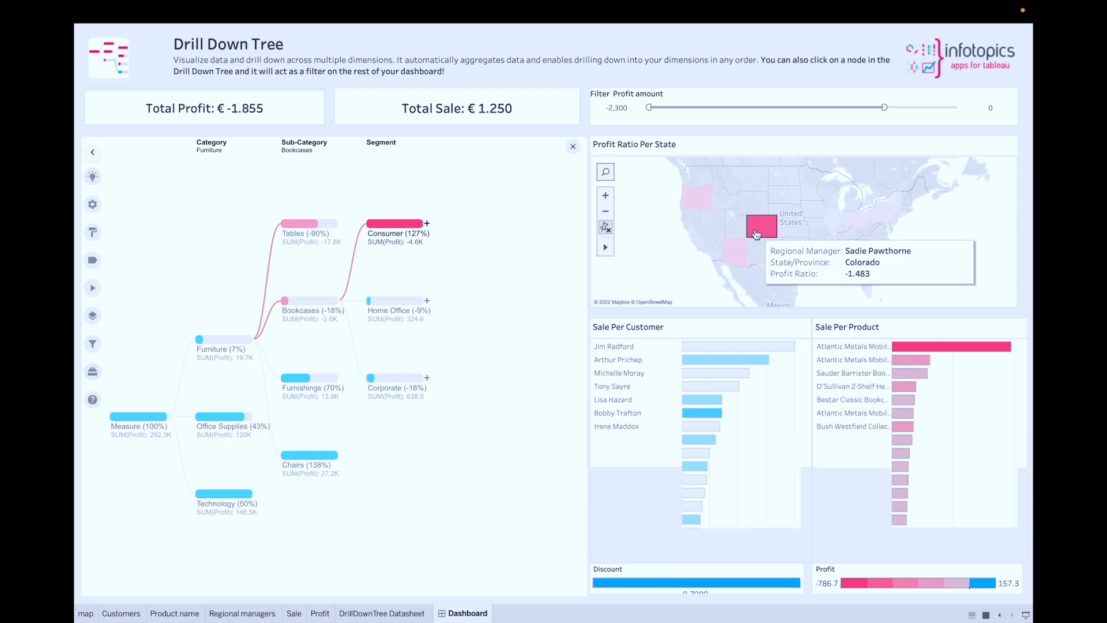
ctrl+click(726, 252)
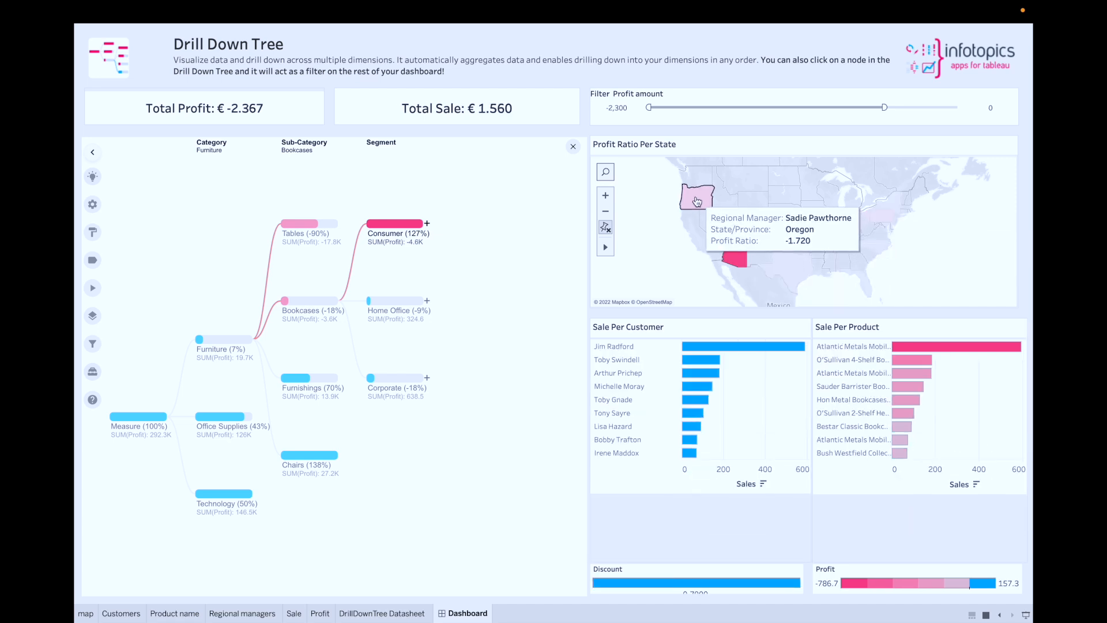
ctrl+click(699, 195)
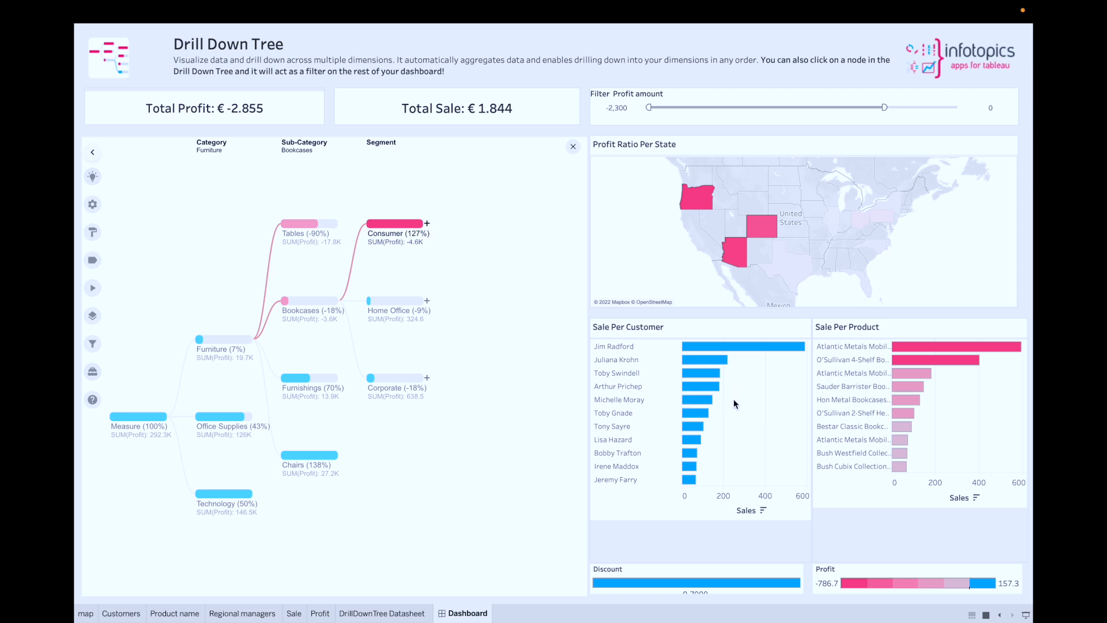
- Clear the state selection, the profit amount filter and the Consumer node's filter from the dashboard
click(736, 253)
click(736, 253)
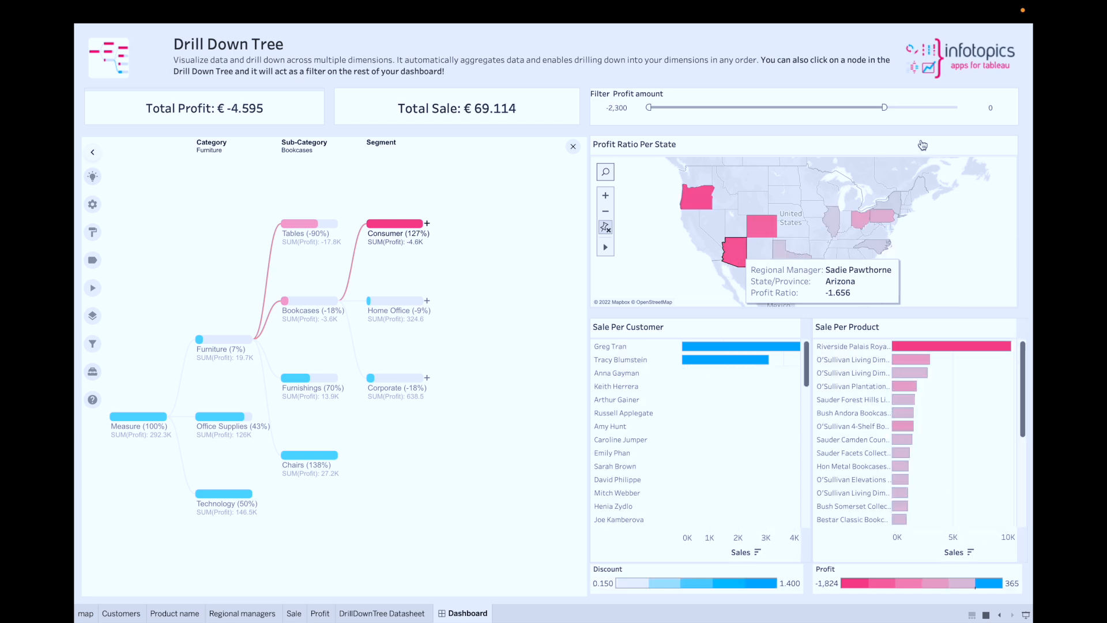
click(1013, 93)
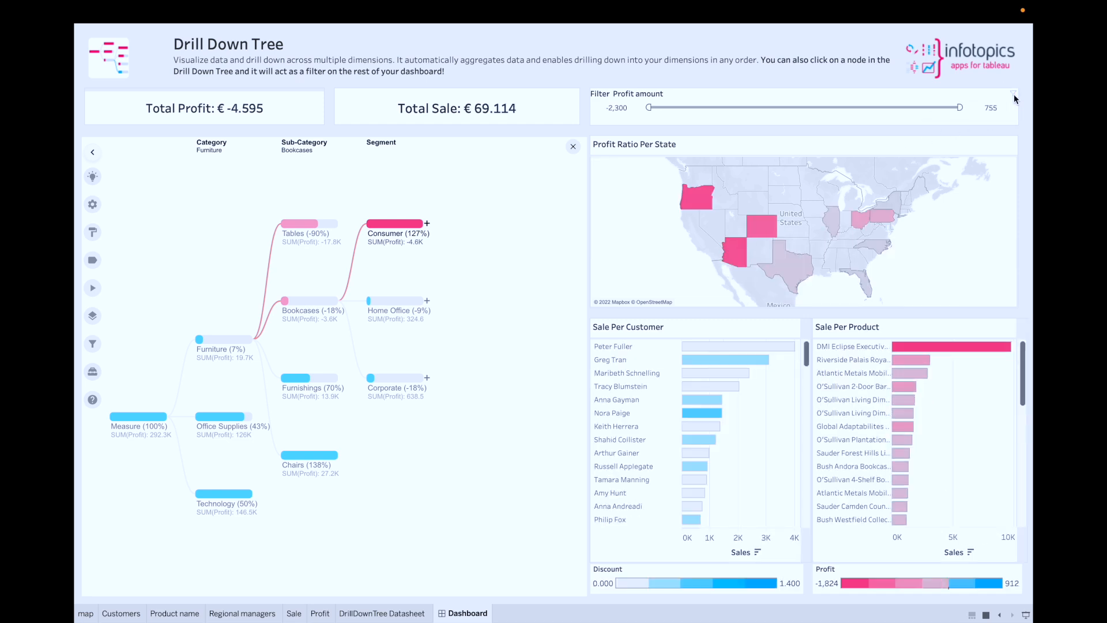
click(399, 231)
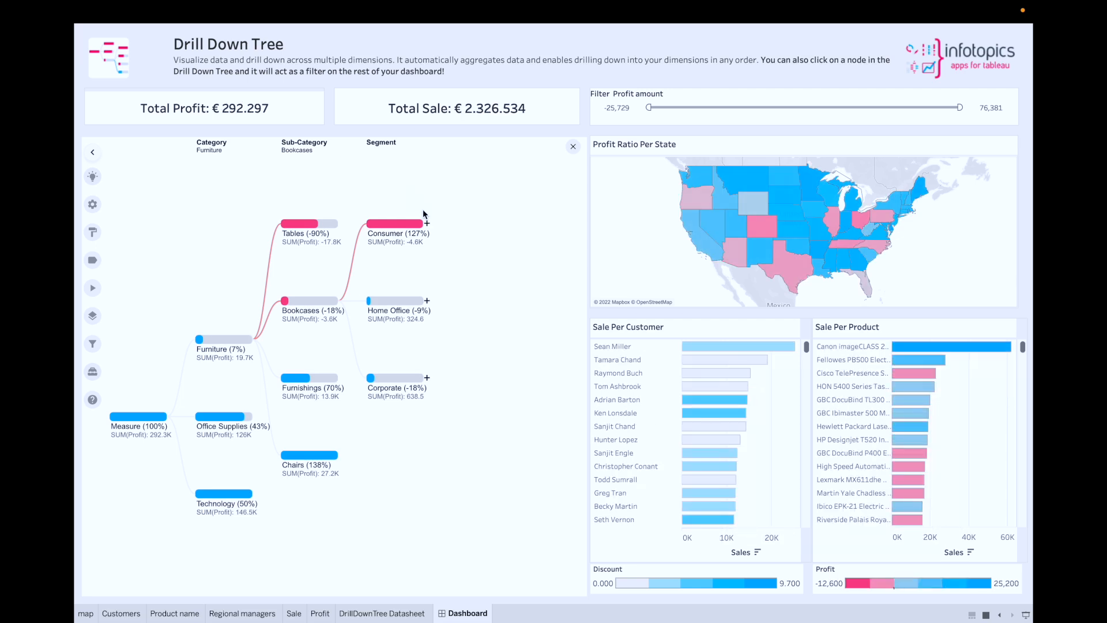
- Explore the Consumer node by Ship Mode, filtering by Standard Class and Second Class, and collapse the Ship Mode level
click(427, 224)
click(441, 359)
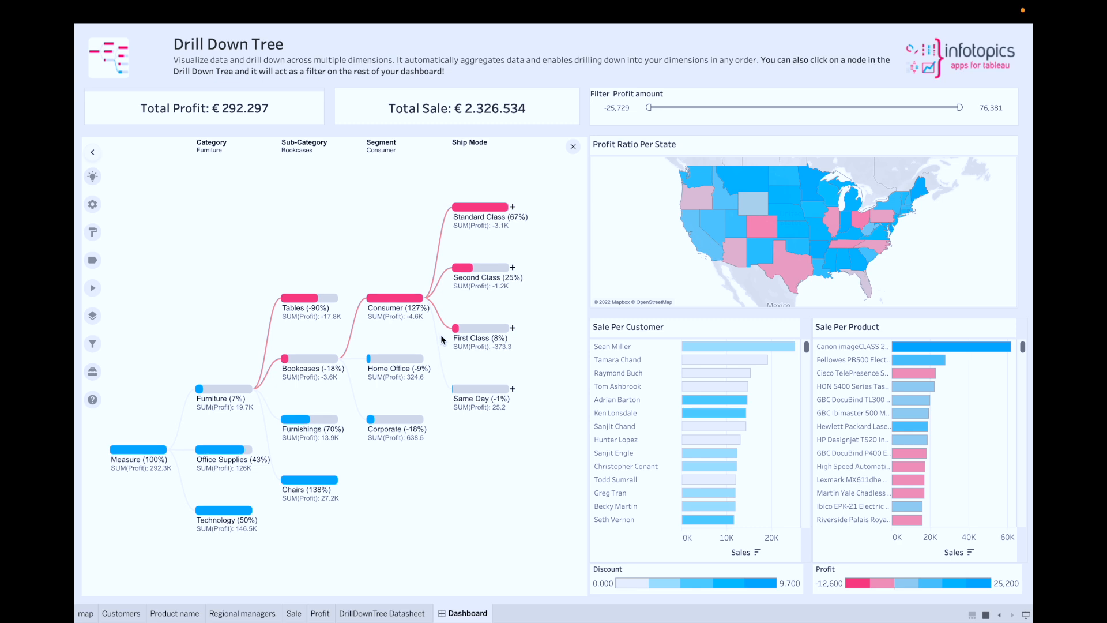
click(478, 207)
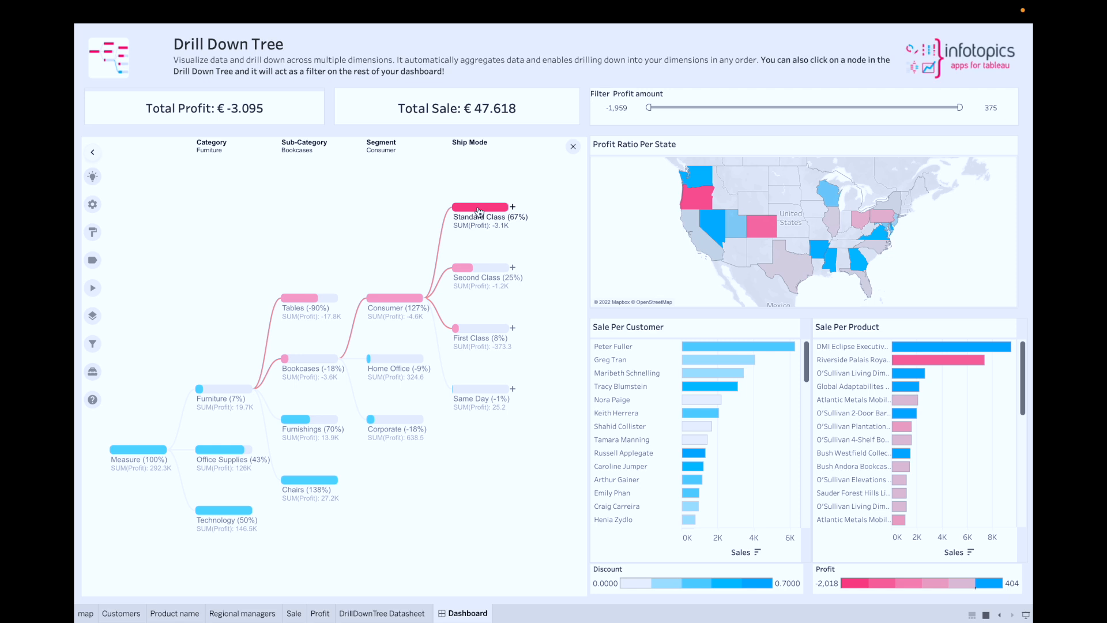
click(479, 276)
click(477, 276)
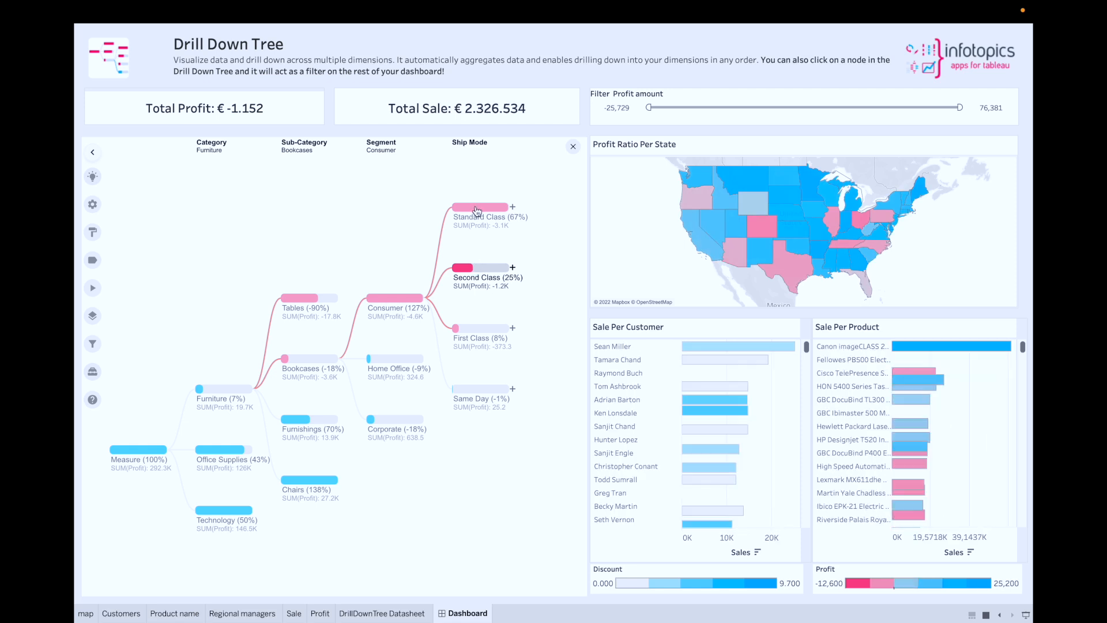
click(470, 144)
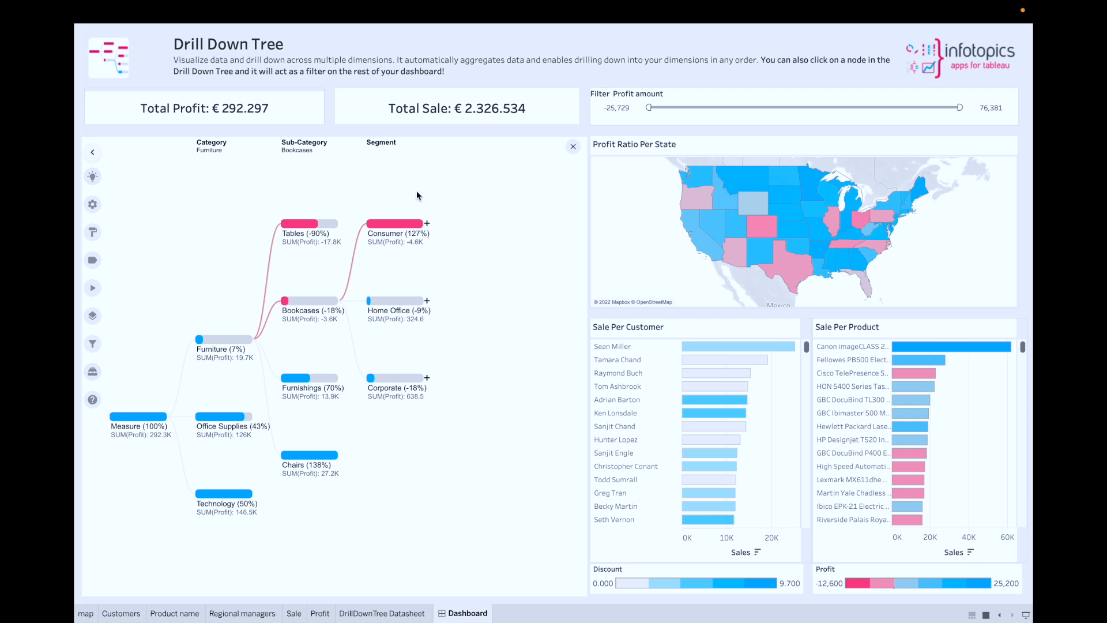
- Switch the tree's measure to SUM(Sales) and close the analytics pane
click(93, 177)
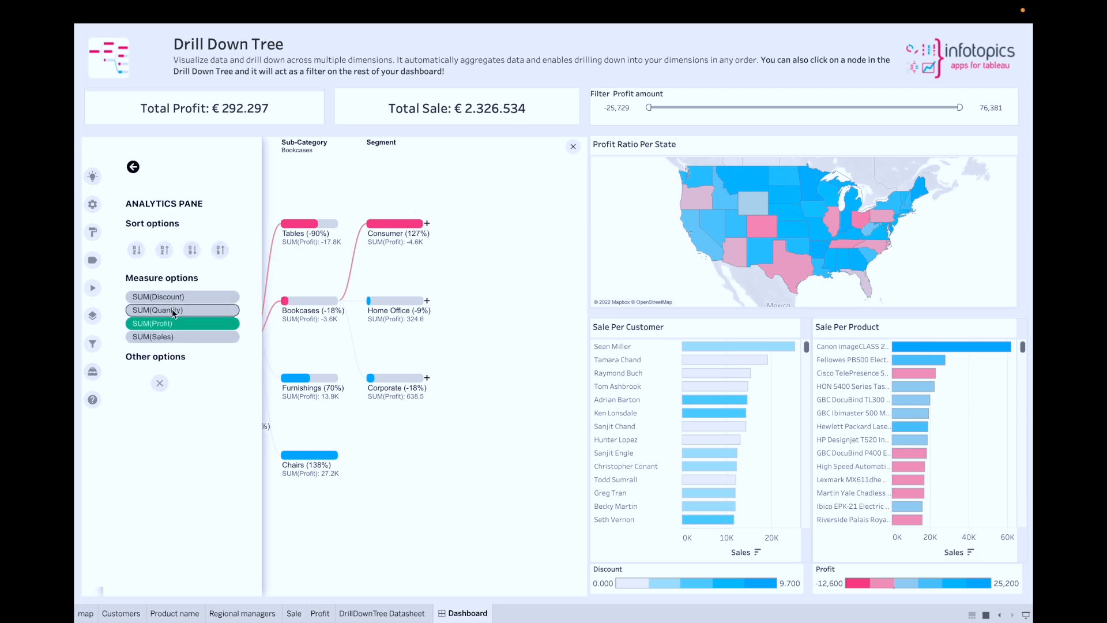
click(168, 338)
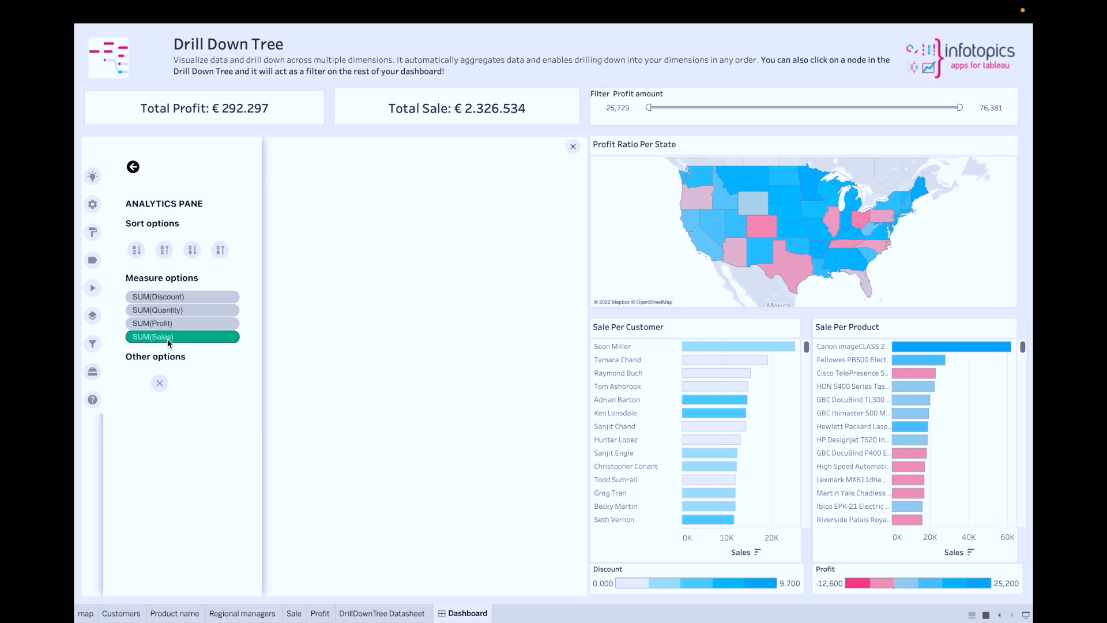
click(133, 167)
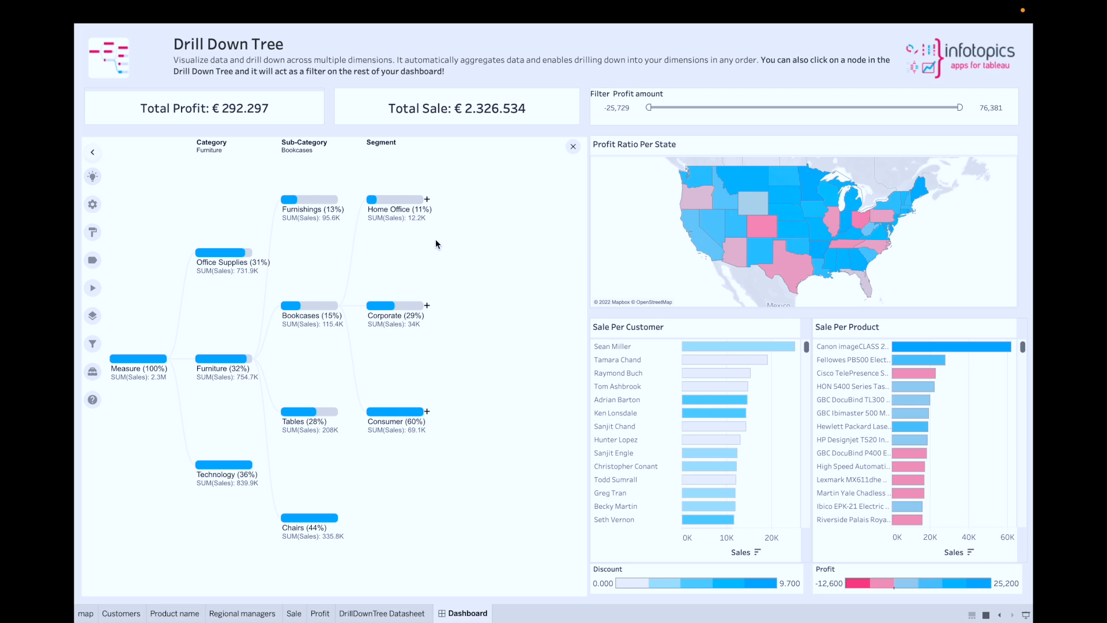
- Filter the dashboard by the Home Office node and drill it down by Regional Manager
click(405, 205)
click(427, 199)
click(444, 319)
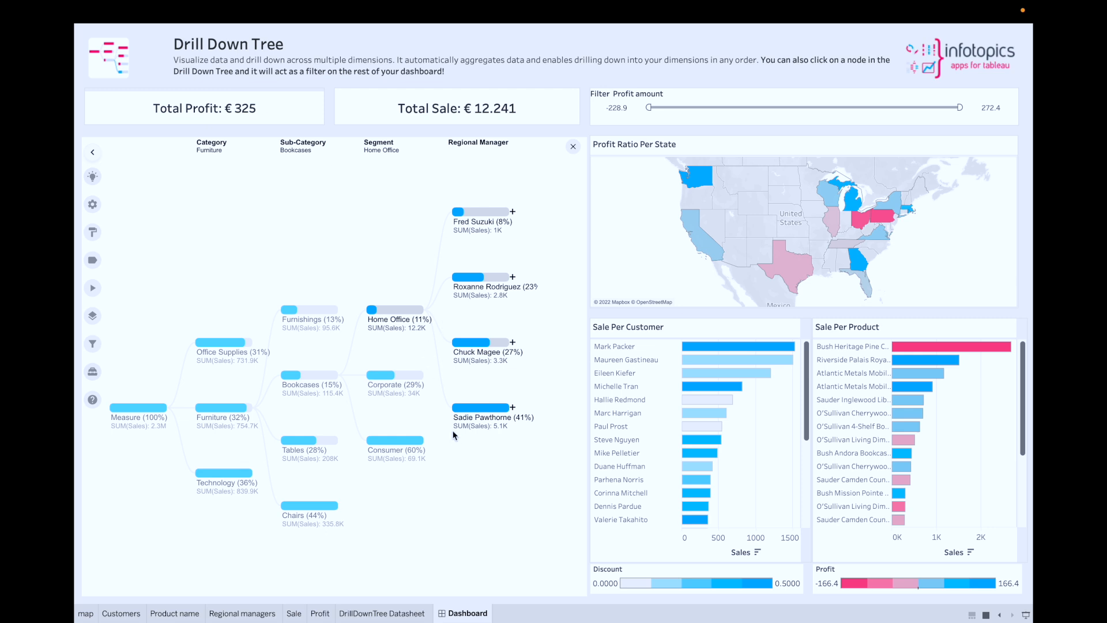
- Switch the tree's measure to SUM(Discount) and clear the Home Office node's filter from the dashboard
click(92, 177)
click(159, 298)
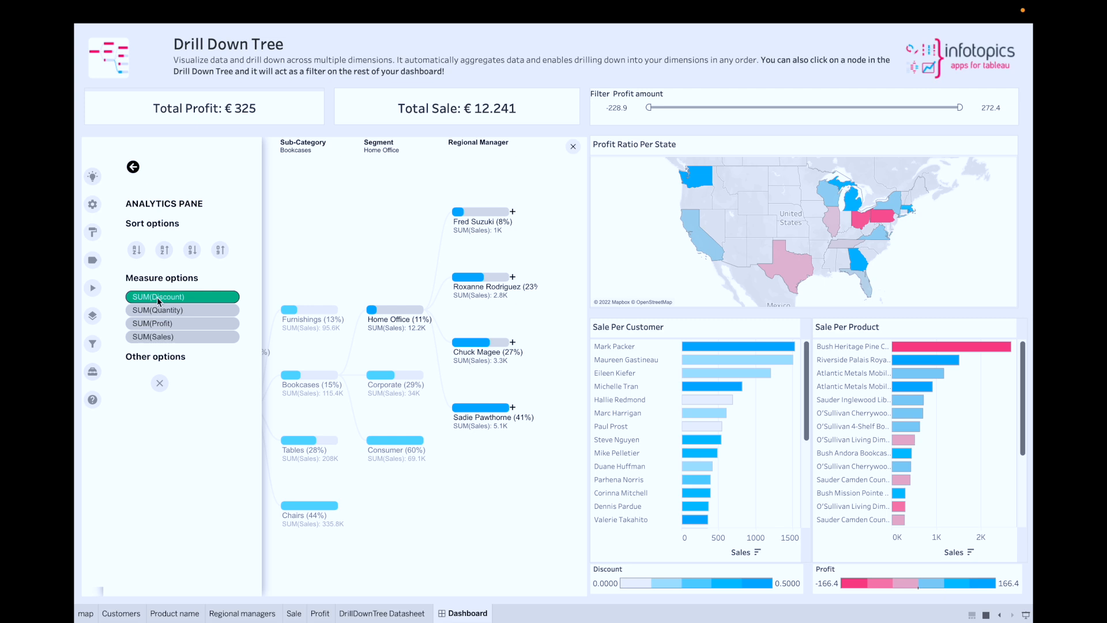
click(133, 167)
click(385, 290)
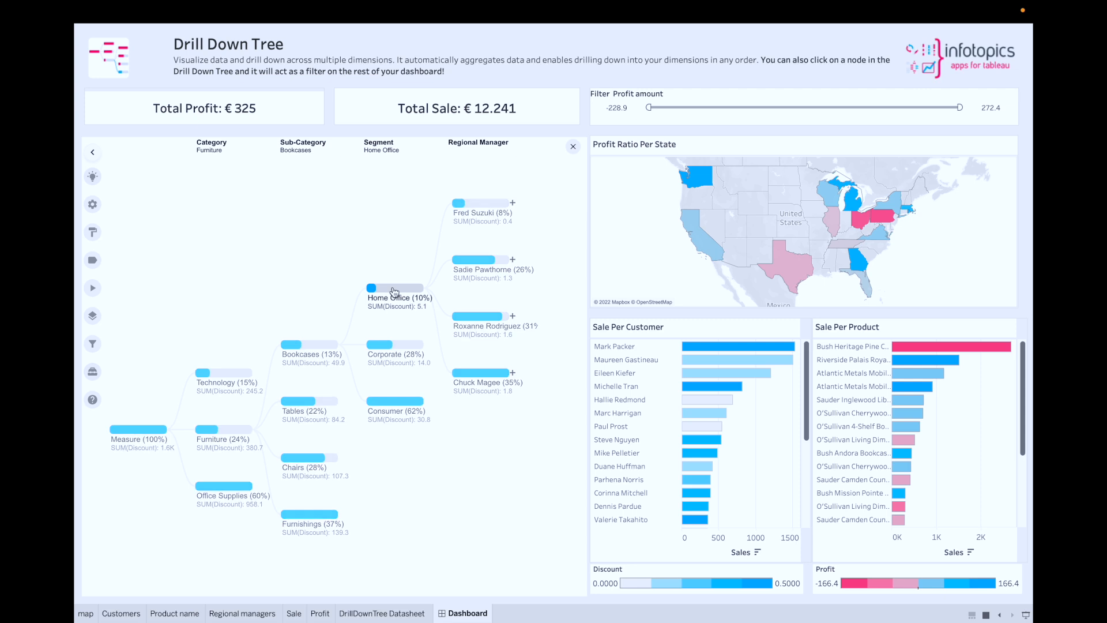
click(394, 291)
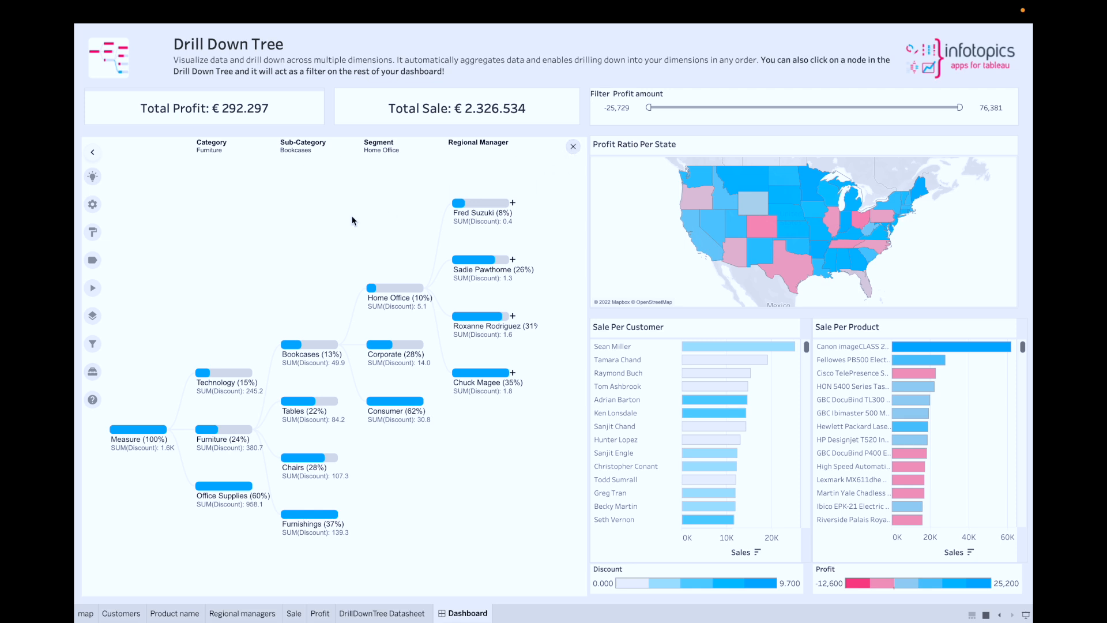
- Enable the print button in the tree's layout settings and save the change
click(93, 234)
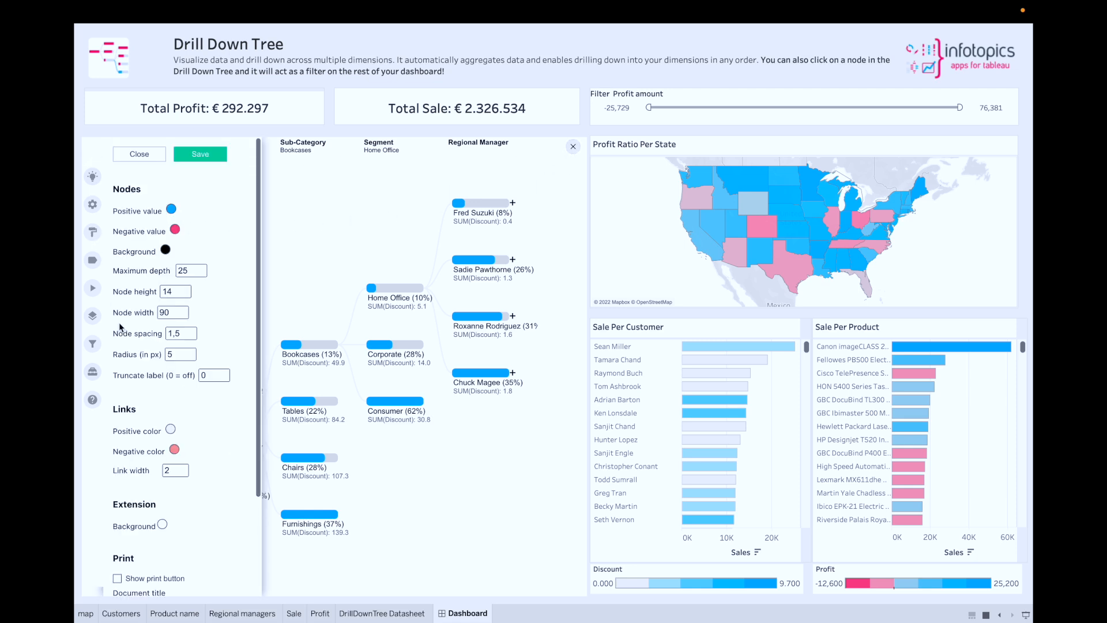
scroll(128, 345, down, 2)
click(118, 454)
scroll(119, 456, up, 2)
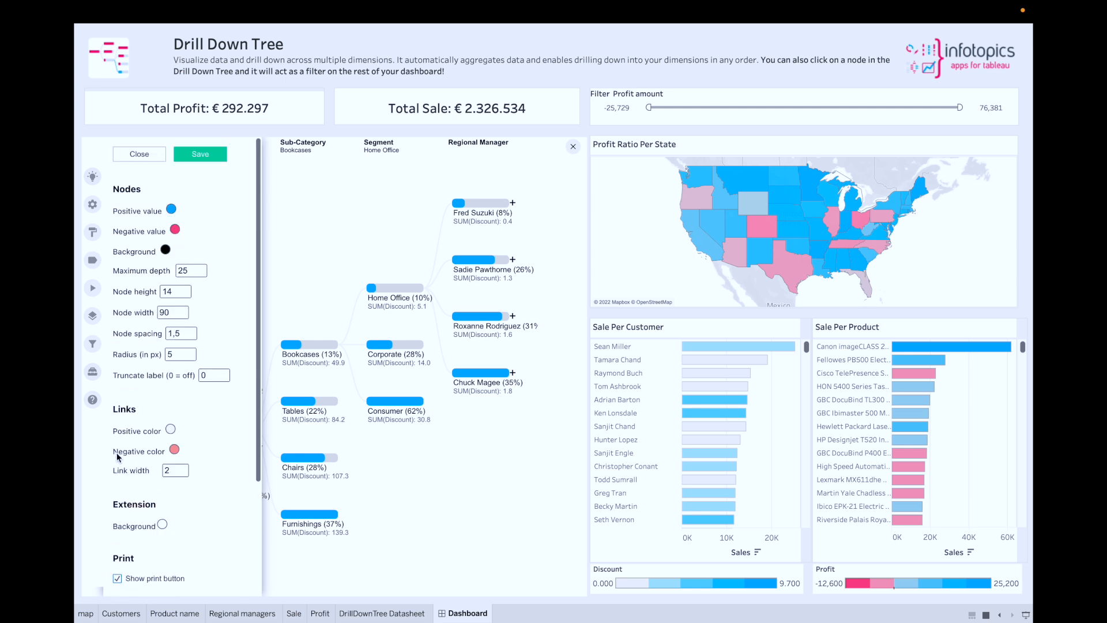
click(201, 154)
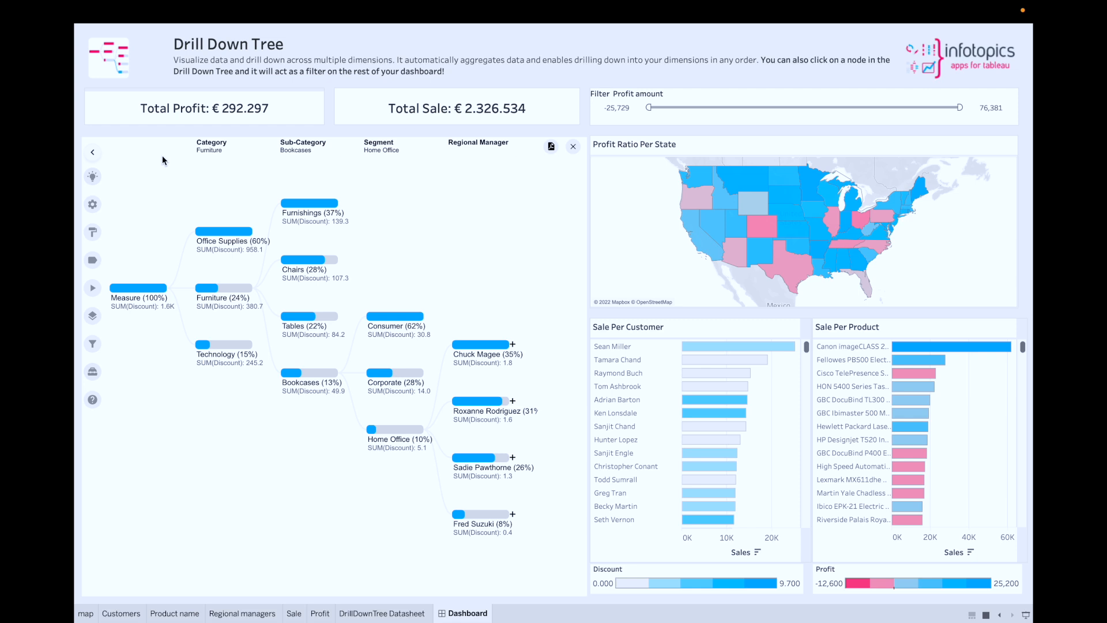
- Print the tree and clear all of its drilled-down levels
click(553, 156)
click(574, 149)
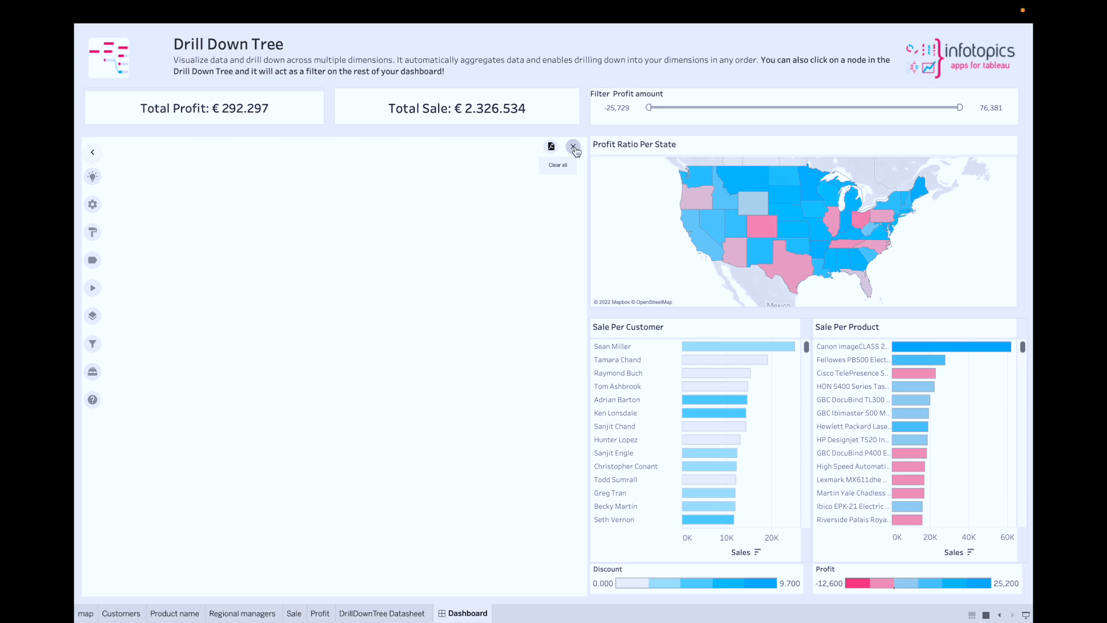